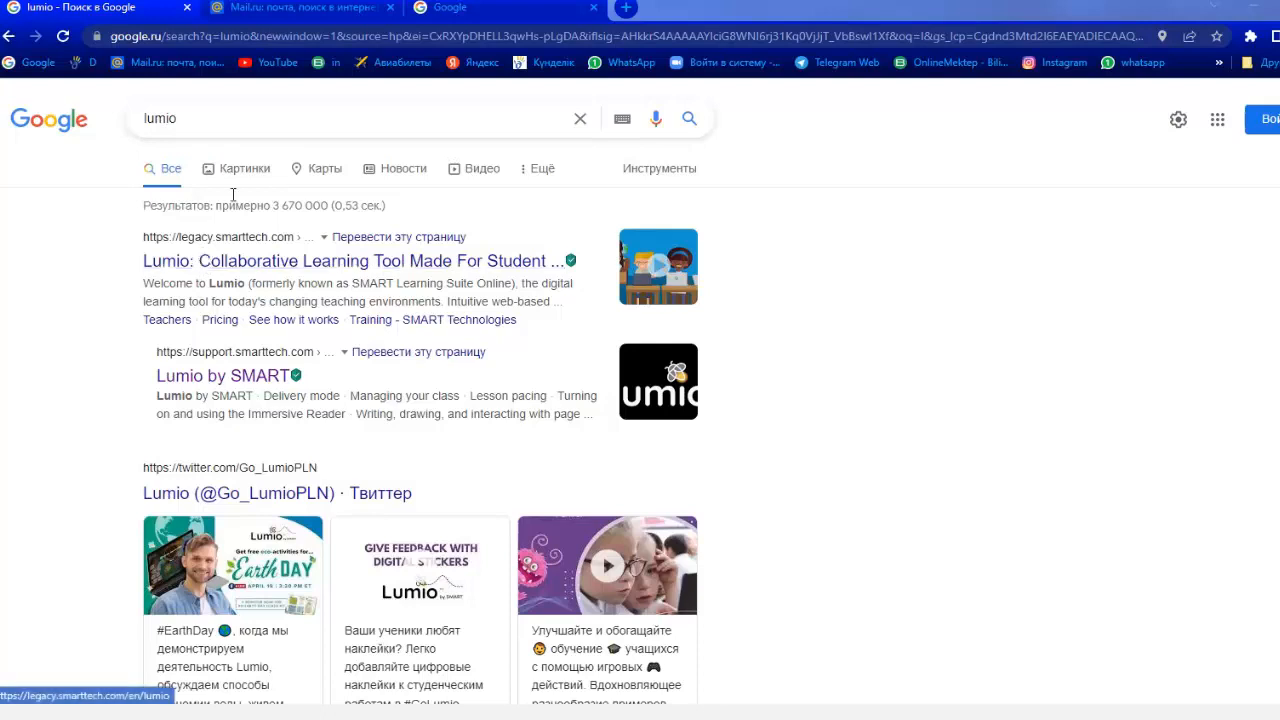
Step: Search Google for "lumio" and open the Lumio by SMART support page from the results
left_click(690, 119)
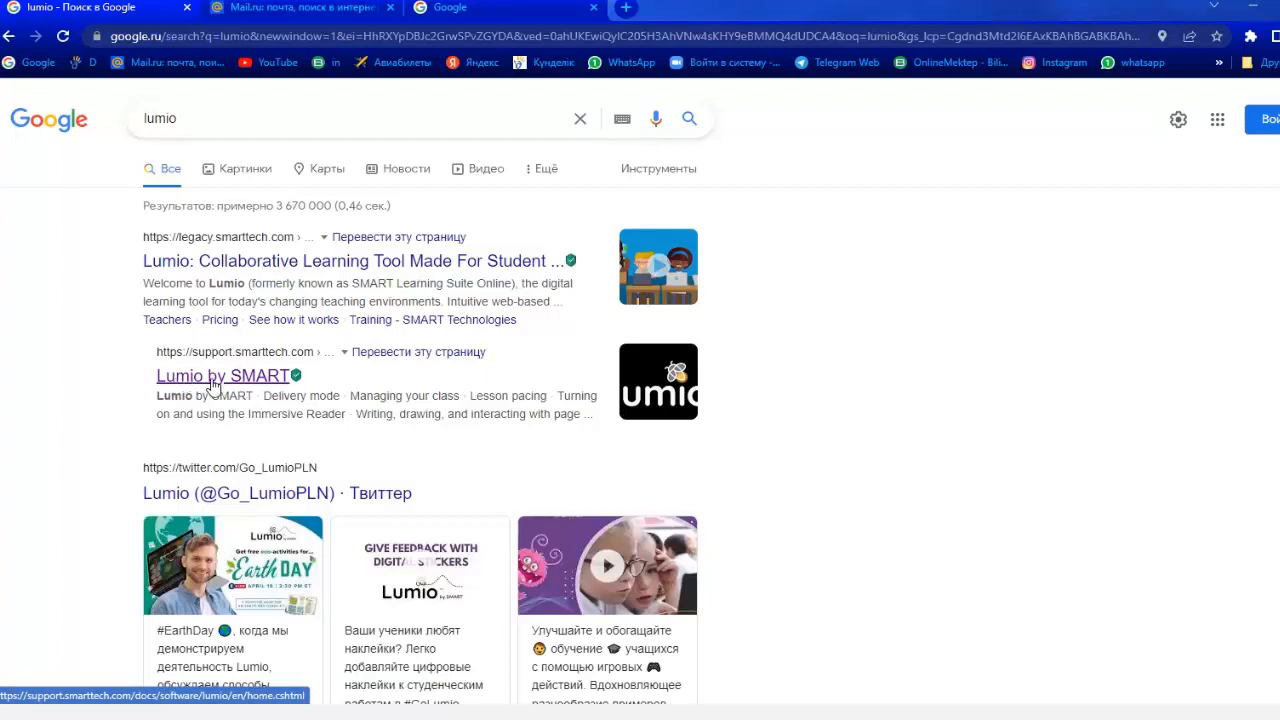
mouse_move(298, 381)
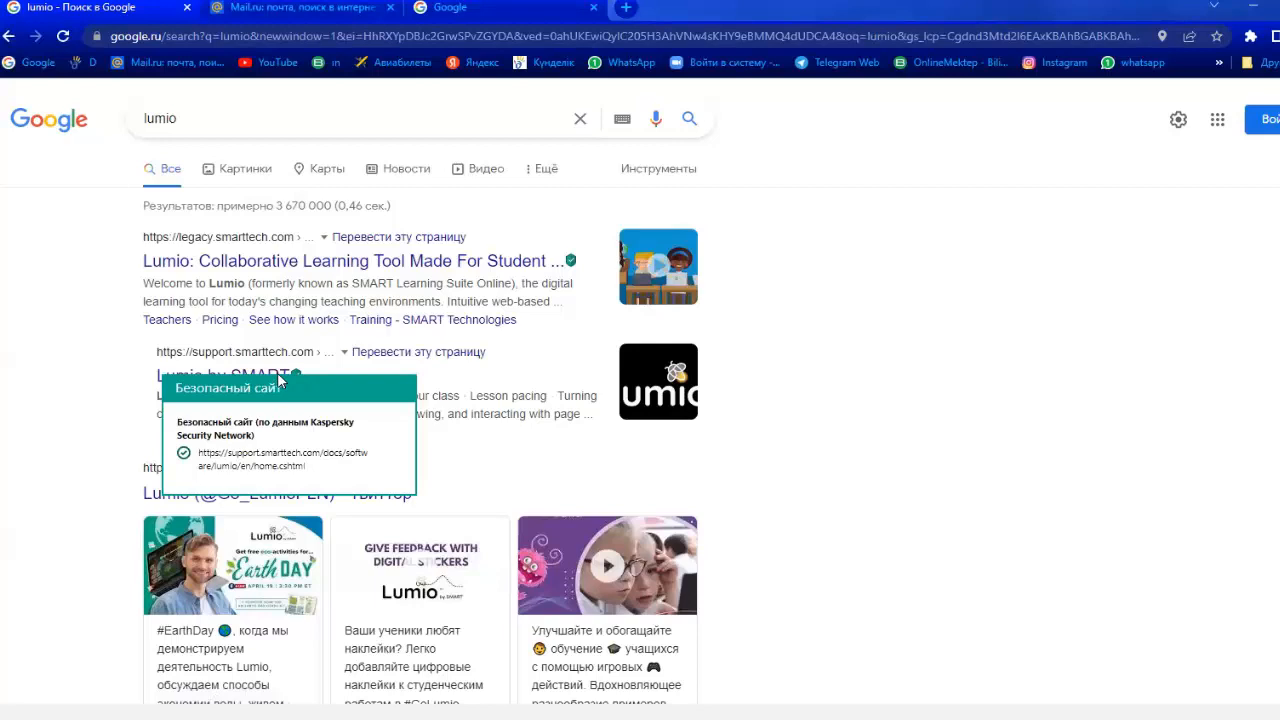
left_click(252, 383)
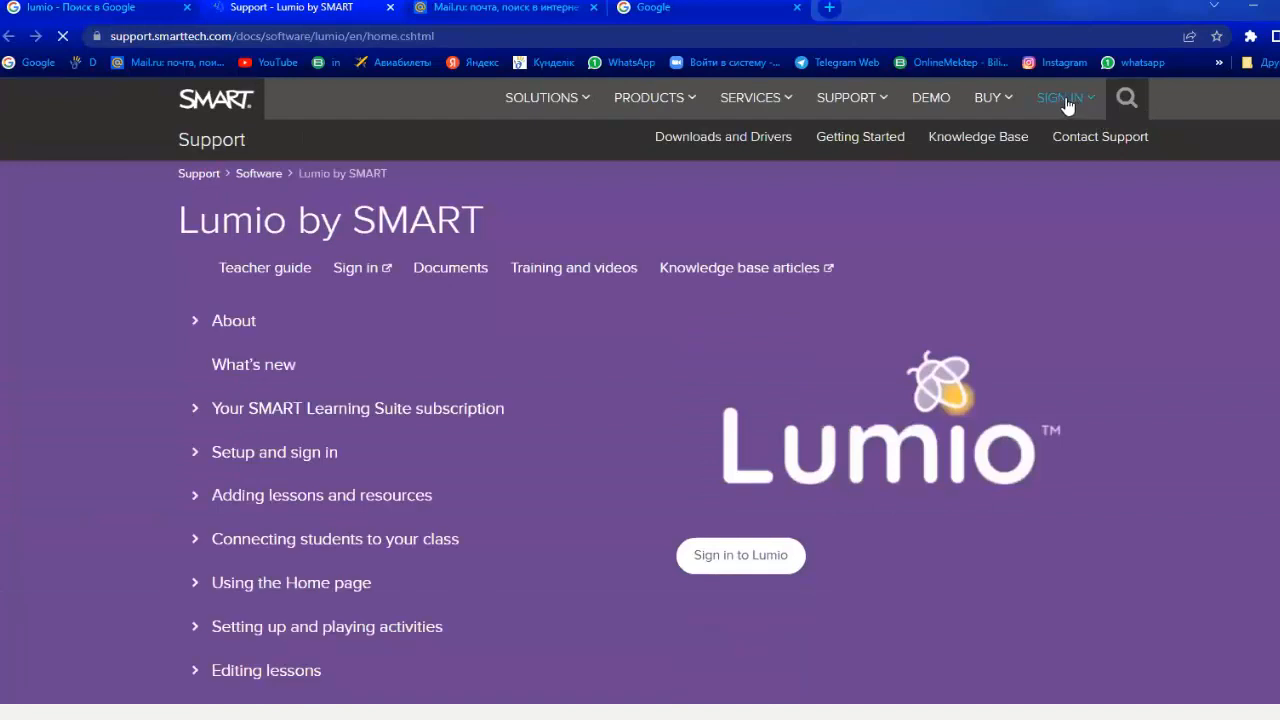
Step: Go to the Lumio sign-in from the SMART support site
left_click(1068, 106)
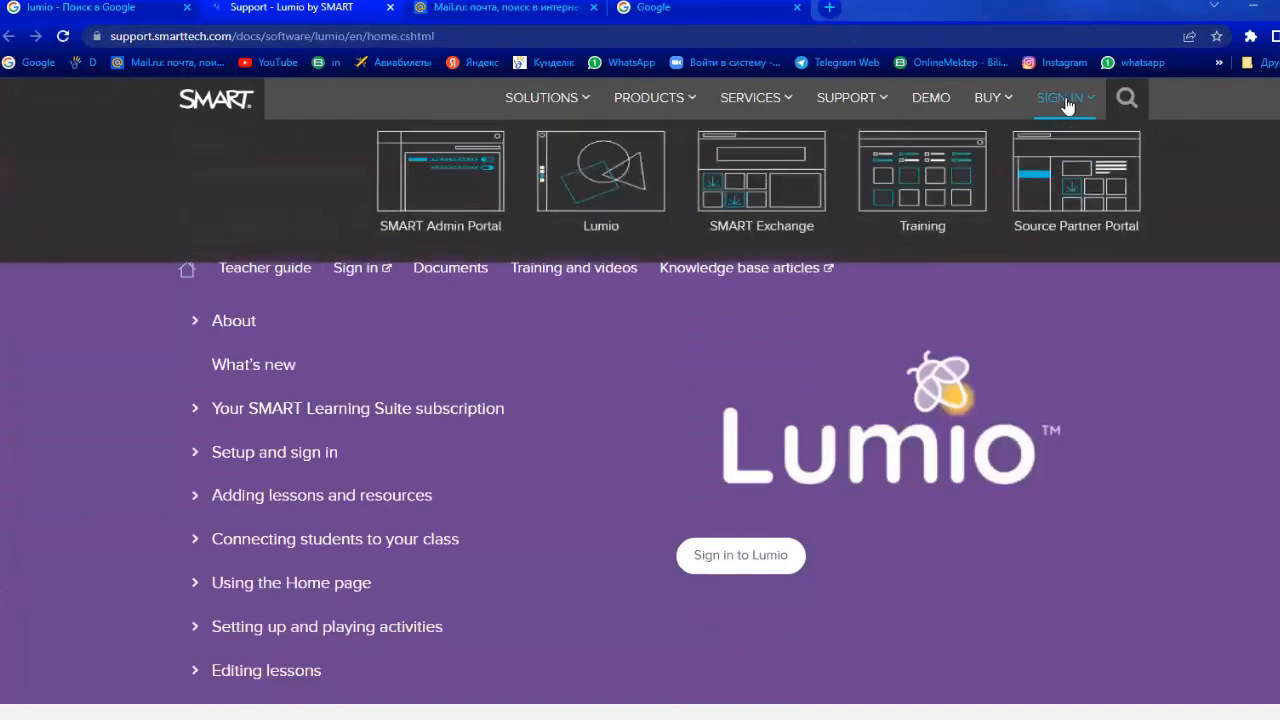
left_click(607, 217)
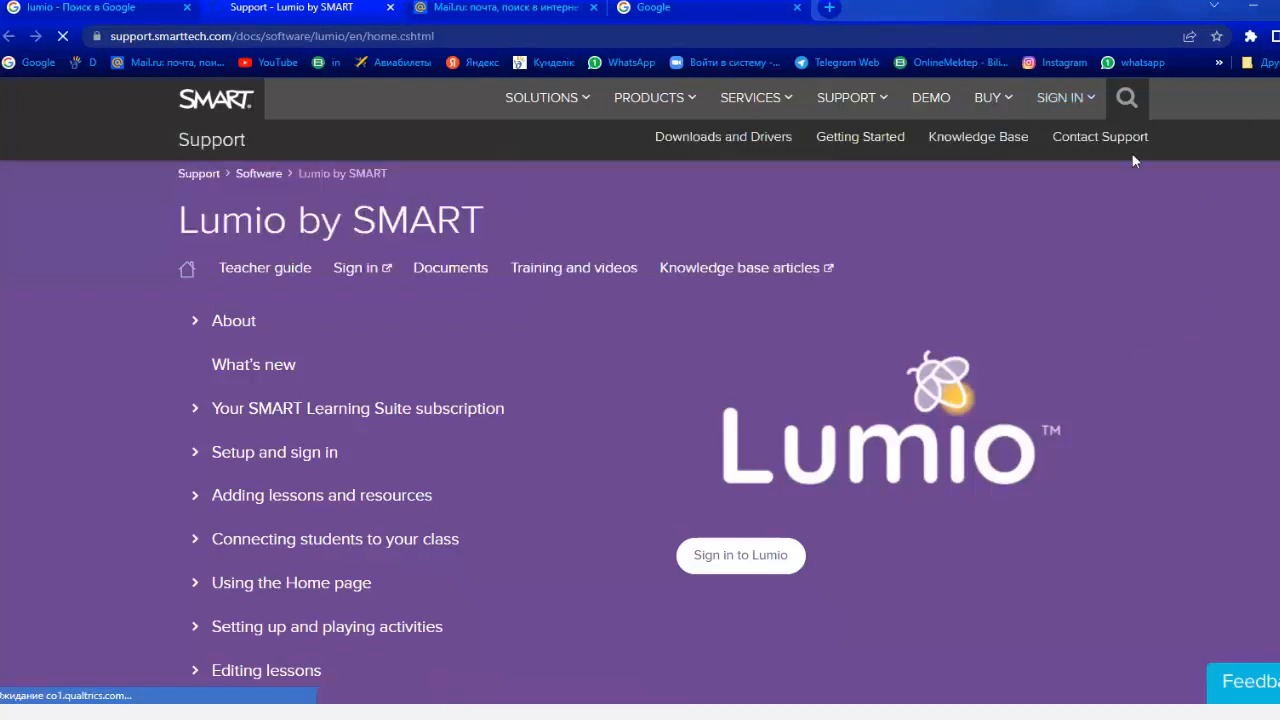
mouse_move(1094, 104)
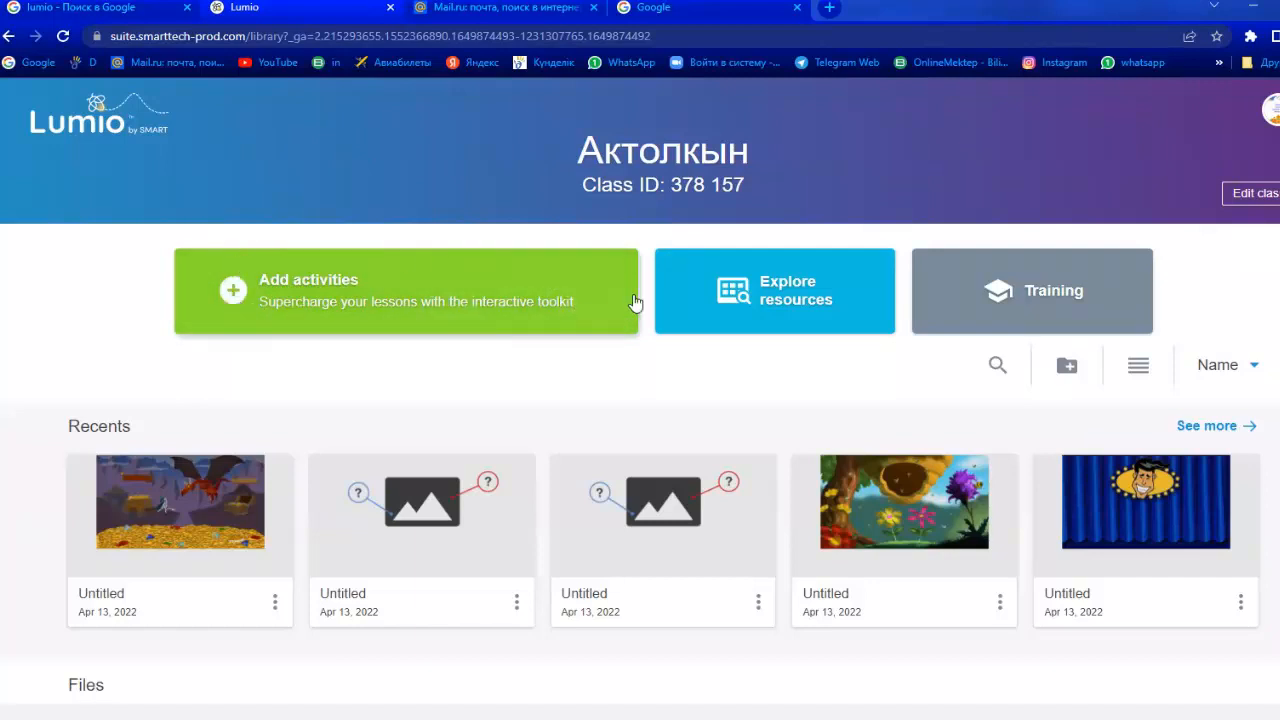
Step: Start adding activities to a new lesson and browse the game-based activity templates
left_click(244, 291)
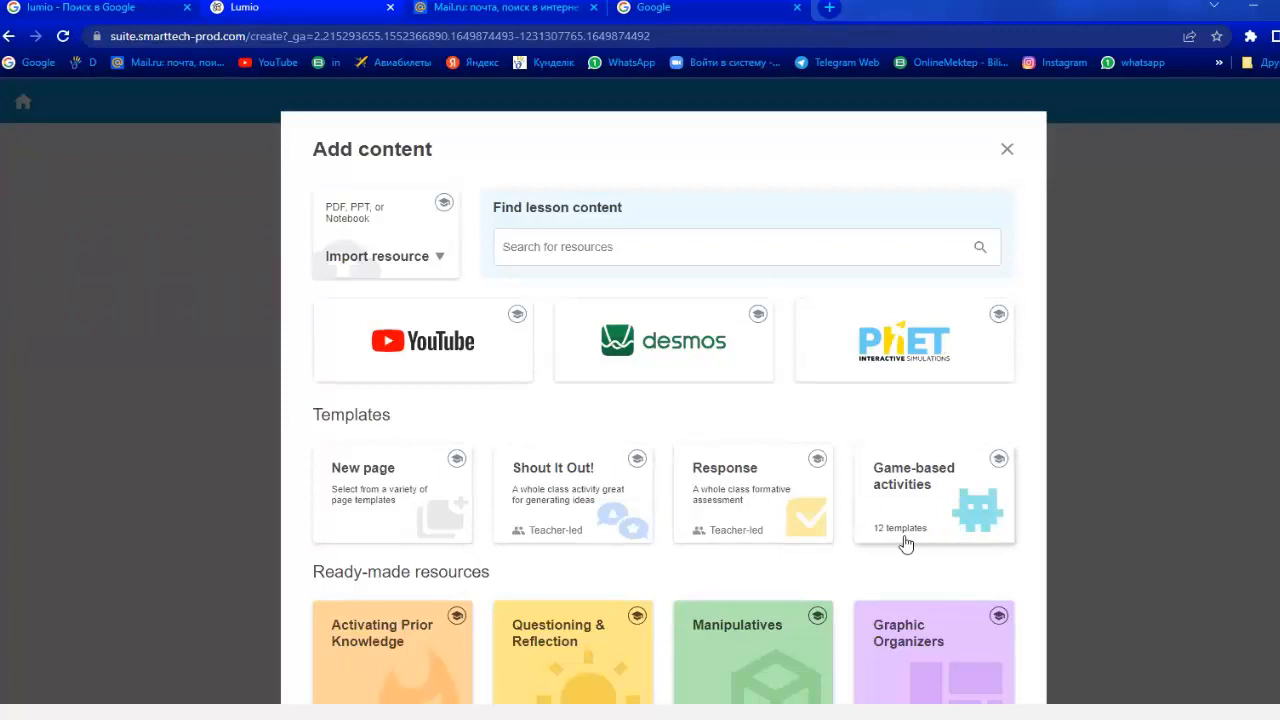
left_click(912, 497)
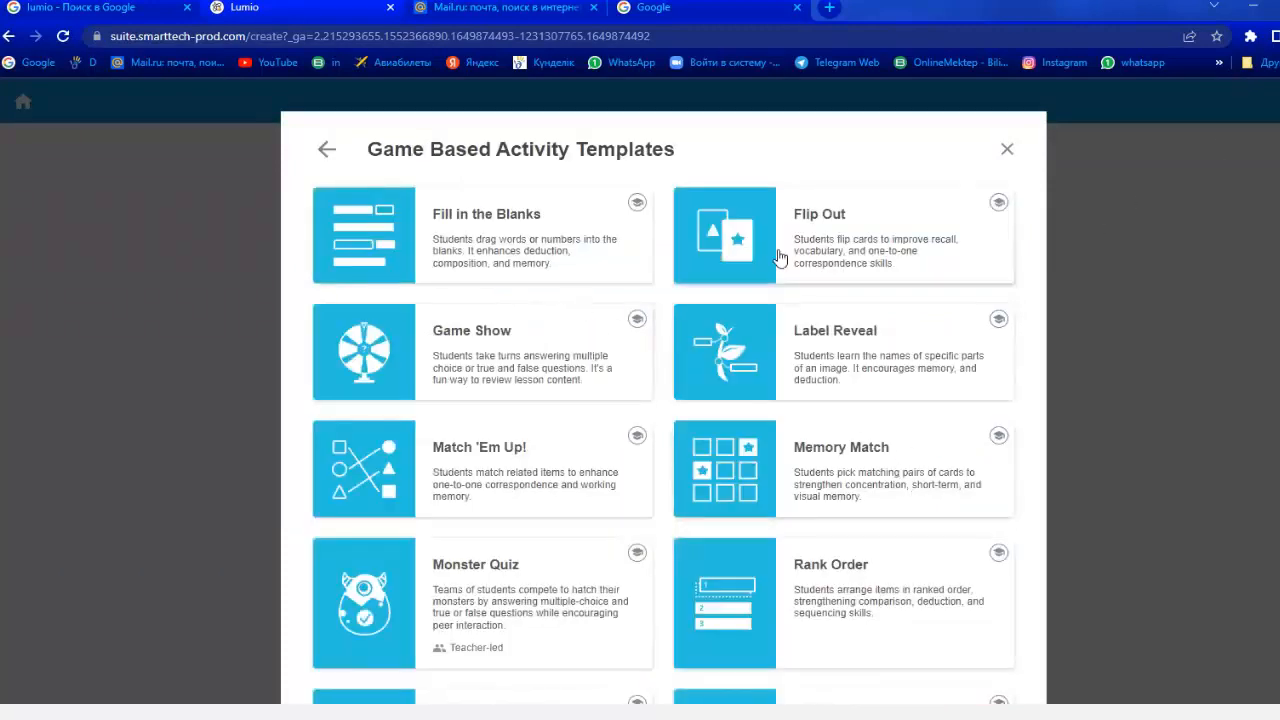
scroll(664, 400, "down", 3)
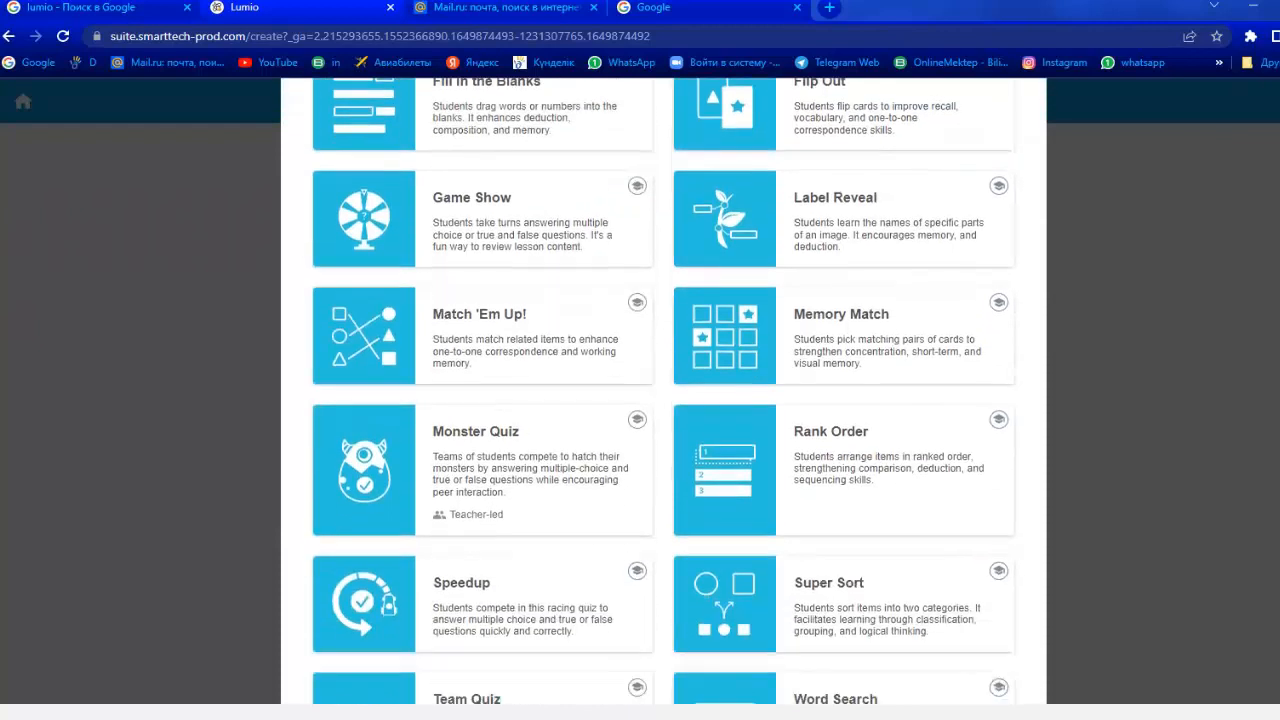
scroll(664, 400, "up", 2)
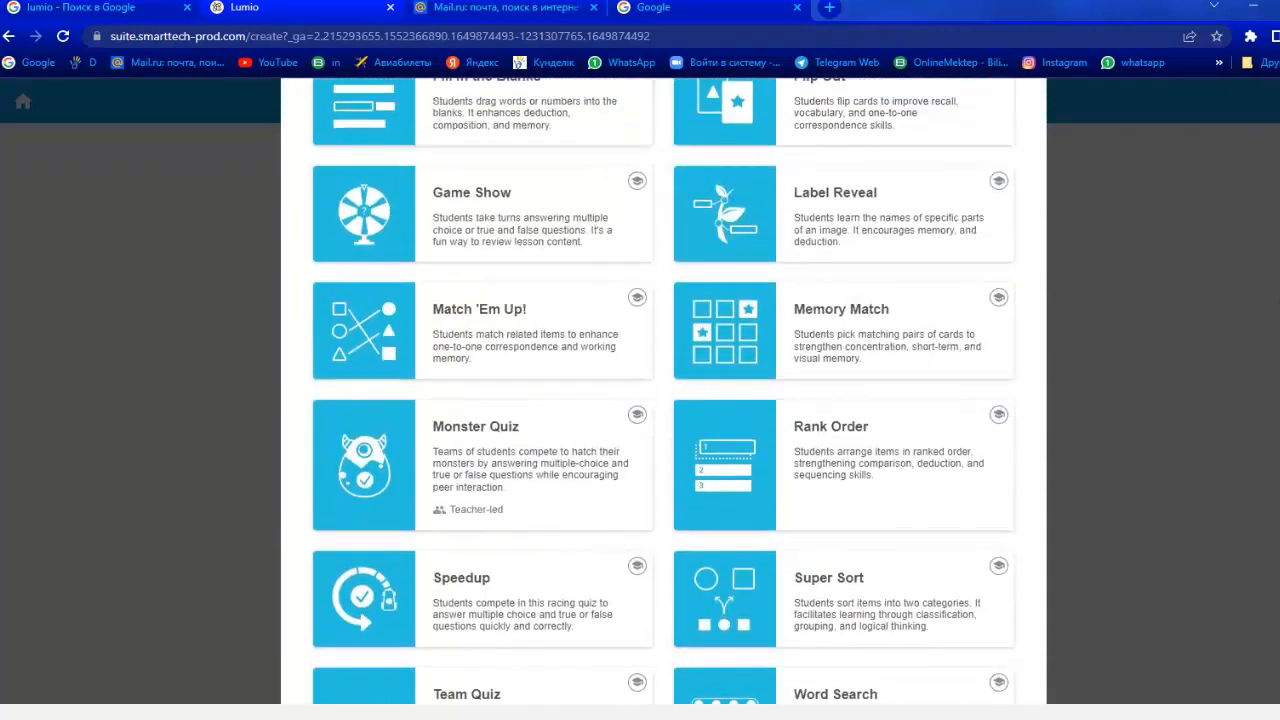
scroll(551, 277, "up", 2)
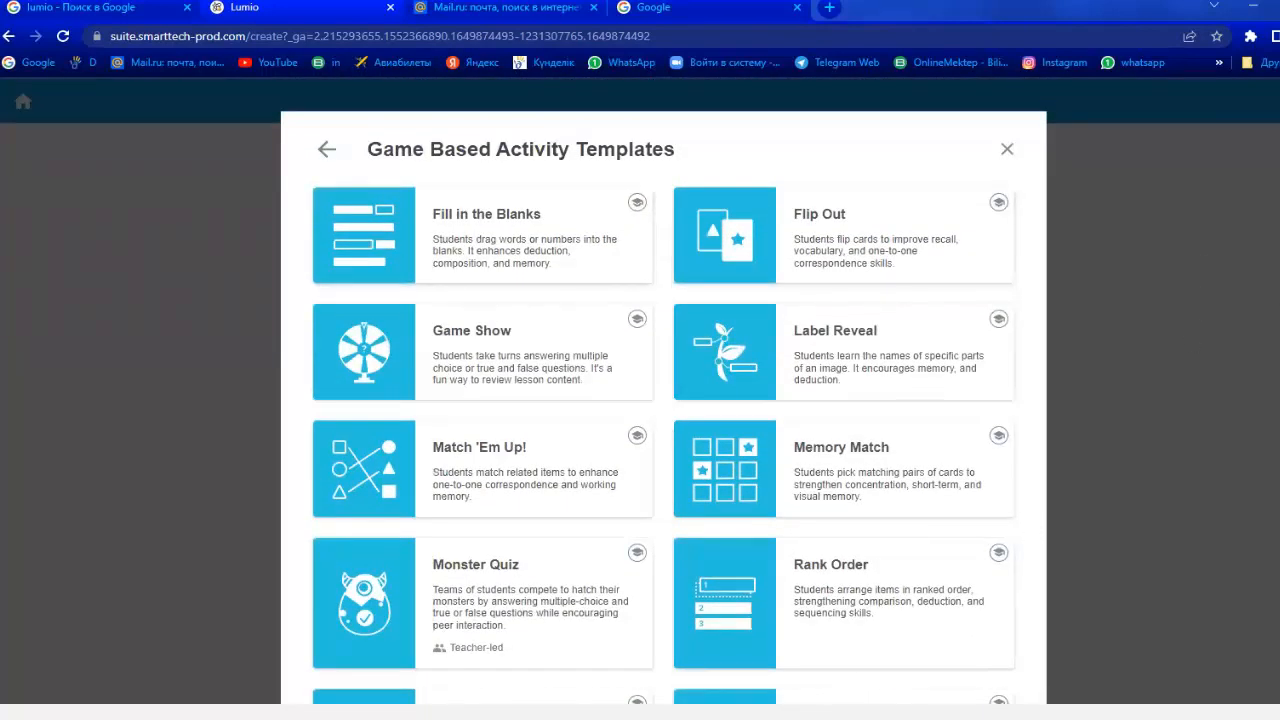
scroll(997, 340, "down", 1)
Step: Translate the page into Russian and review the descriptions of the game-based activity templates
right_click(1030, 362)
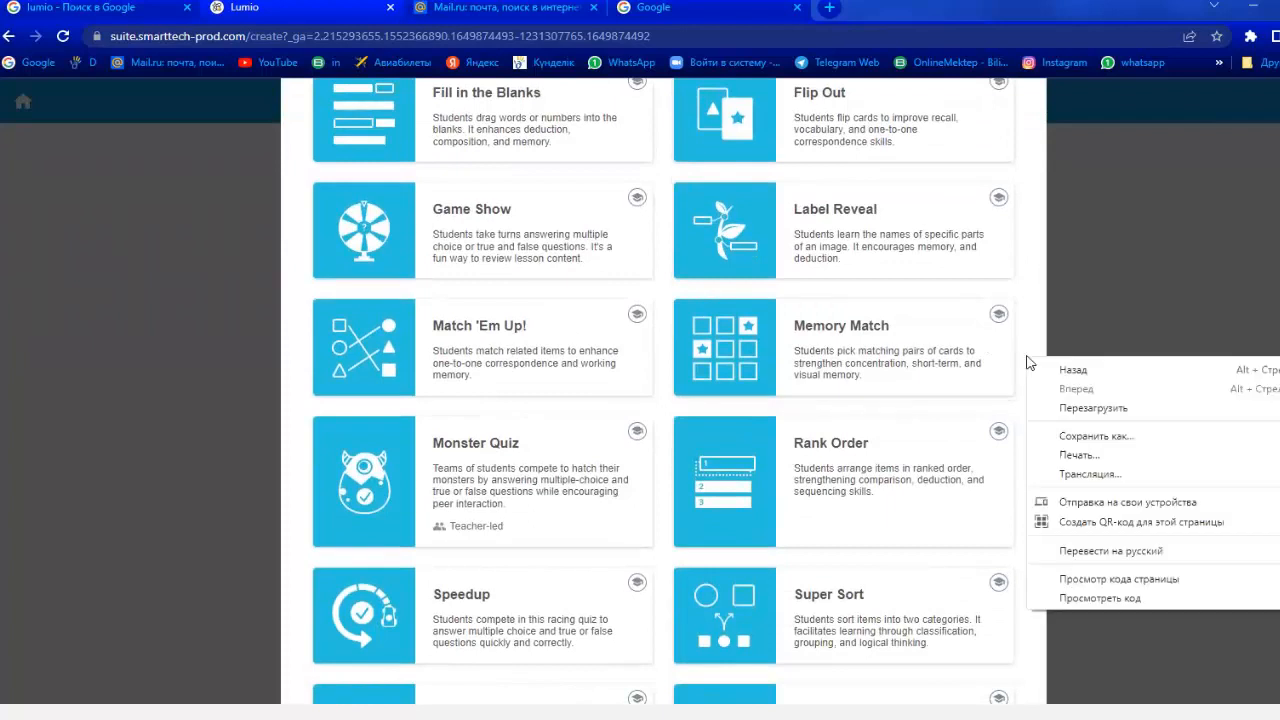
left_click(1094, 553)
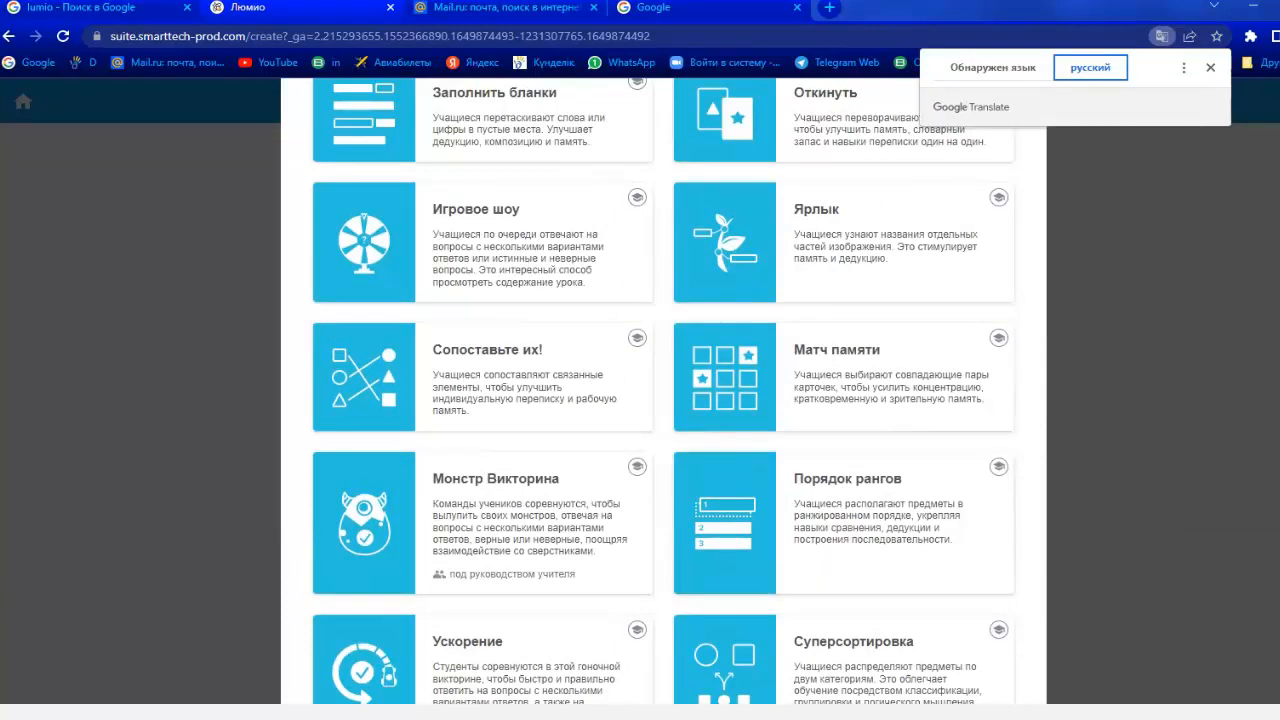
scroll(508, 323, "up", 2)
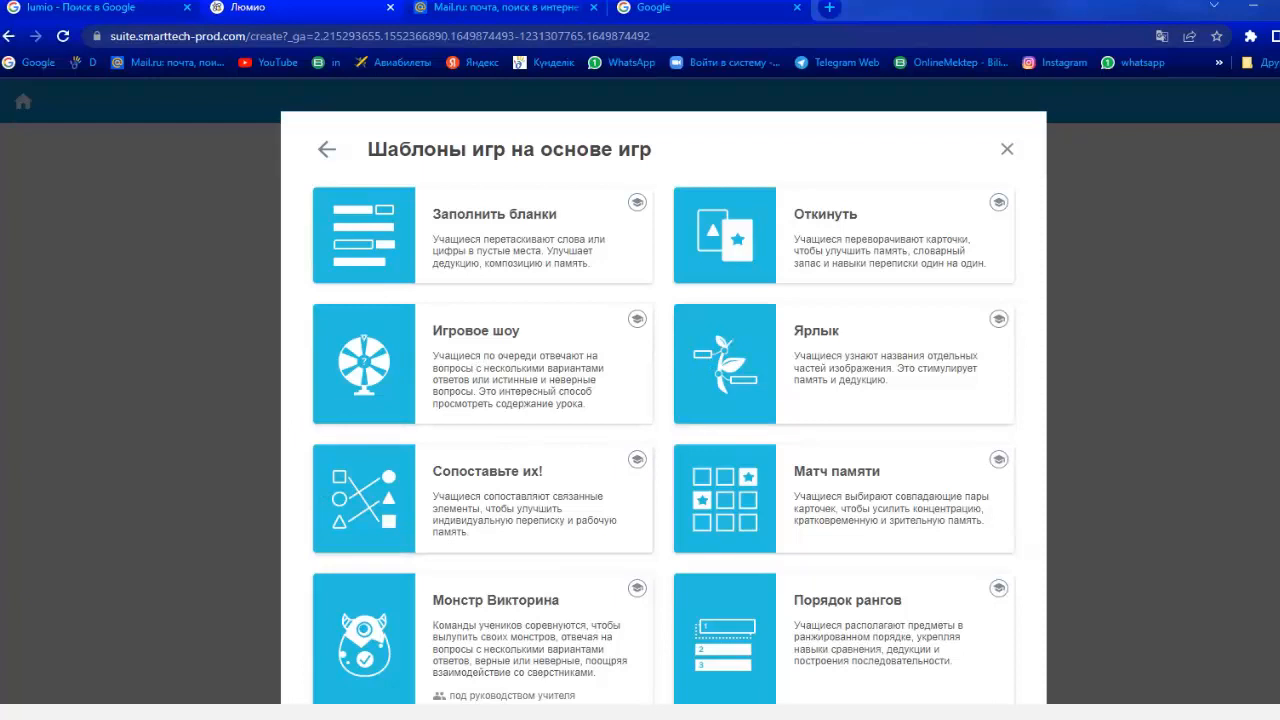
scroll(664, 400, "down", 4)
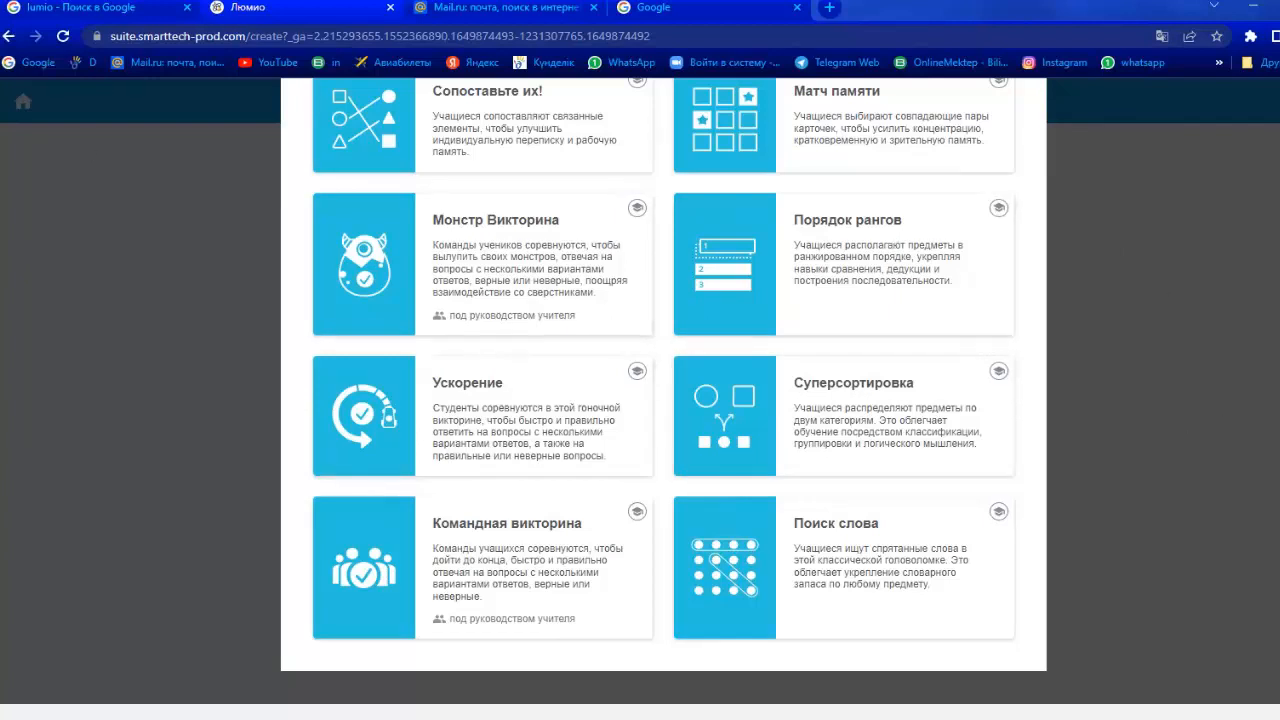
scroll(385, 420, "up", 3)
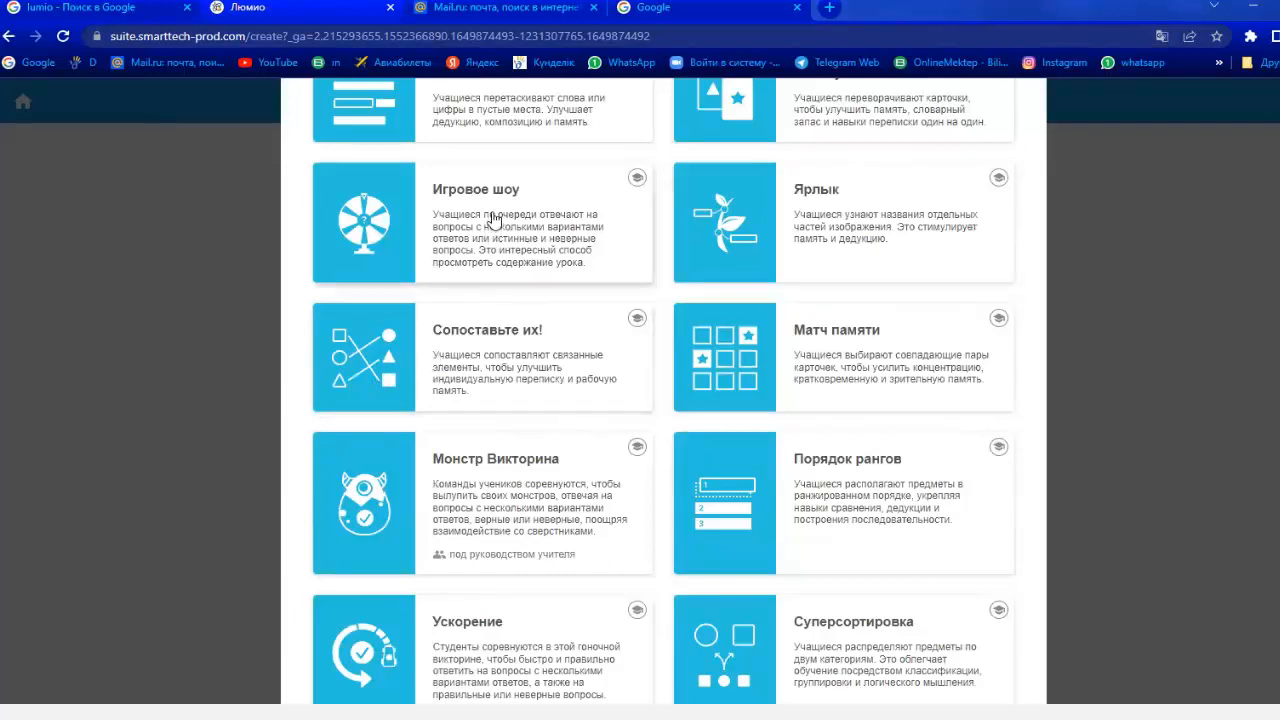
Step: Reload the page, reopen the game-based activities and choose the Match 'Em Up! template
left_click(63, 37)
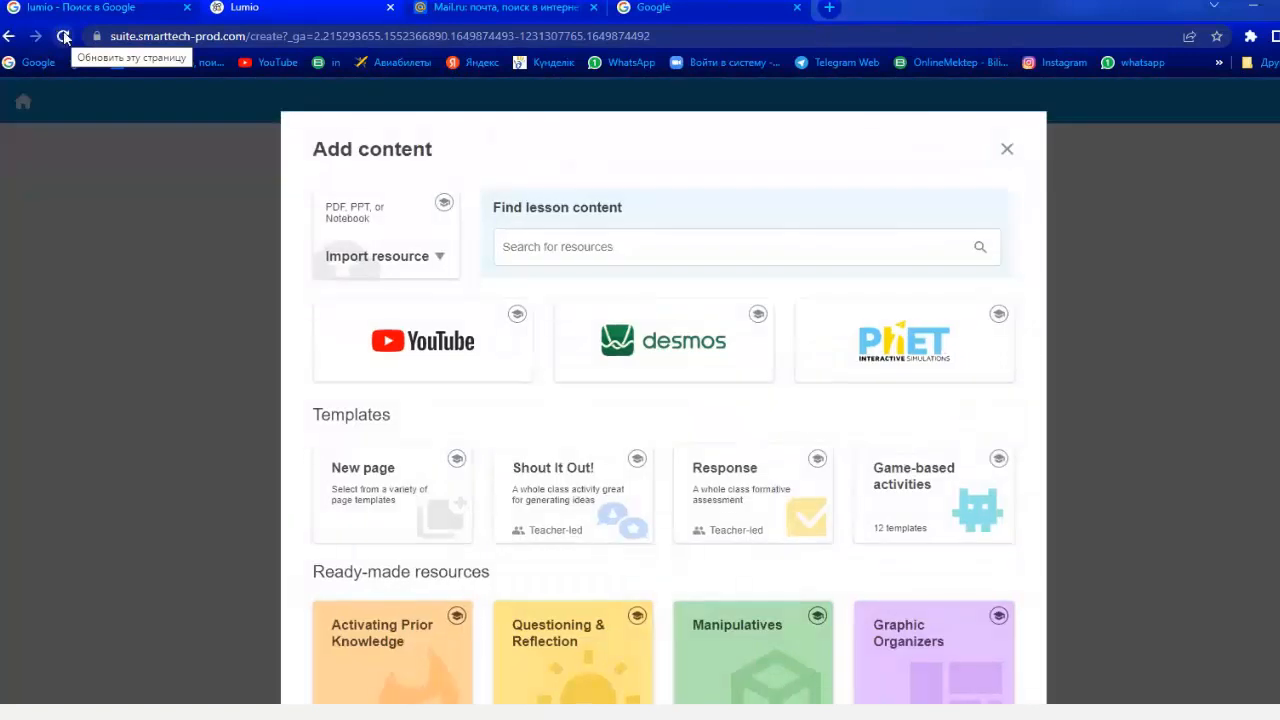
left_click(912, 500)
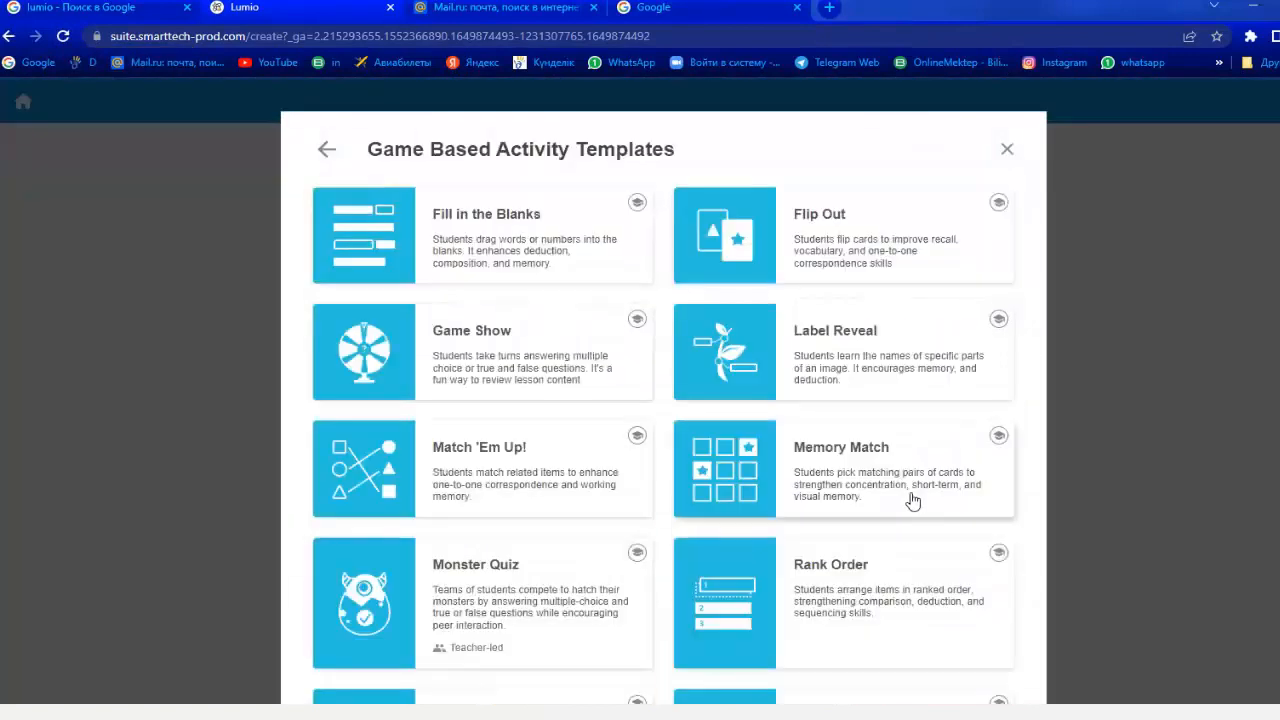
left_click(478, 463)
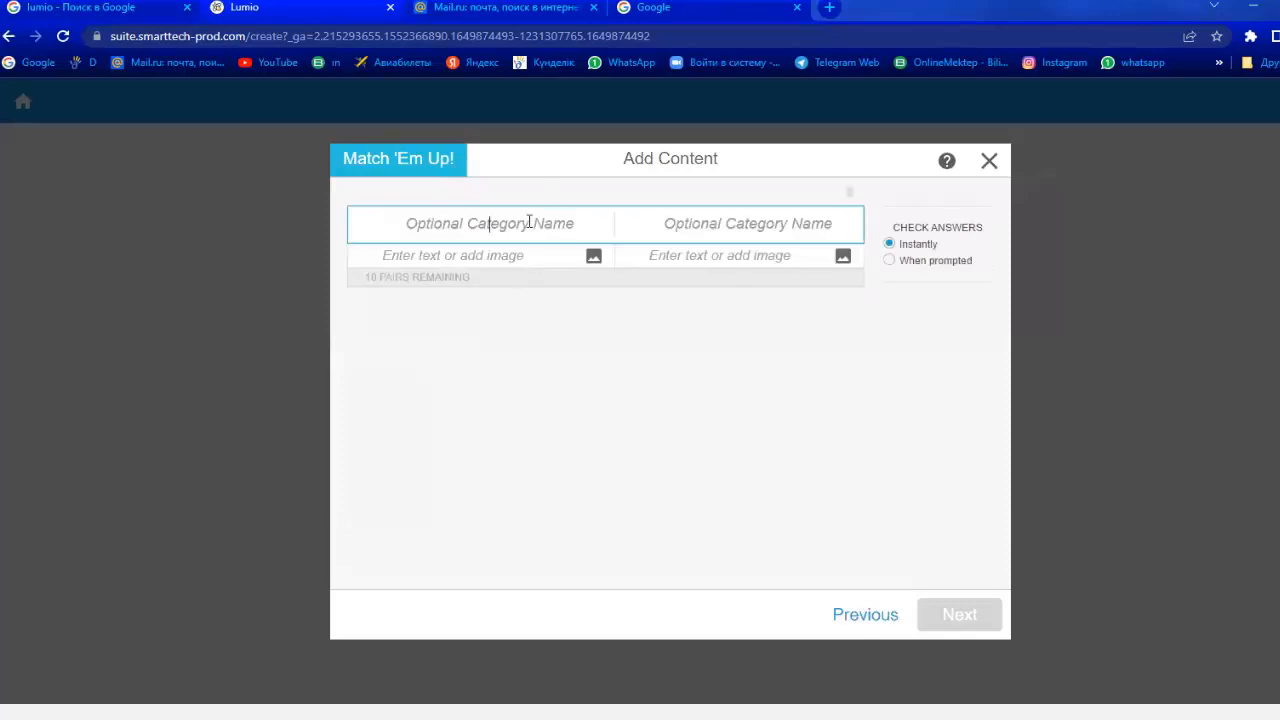
type("есепт")
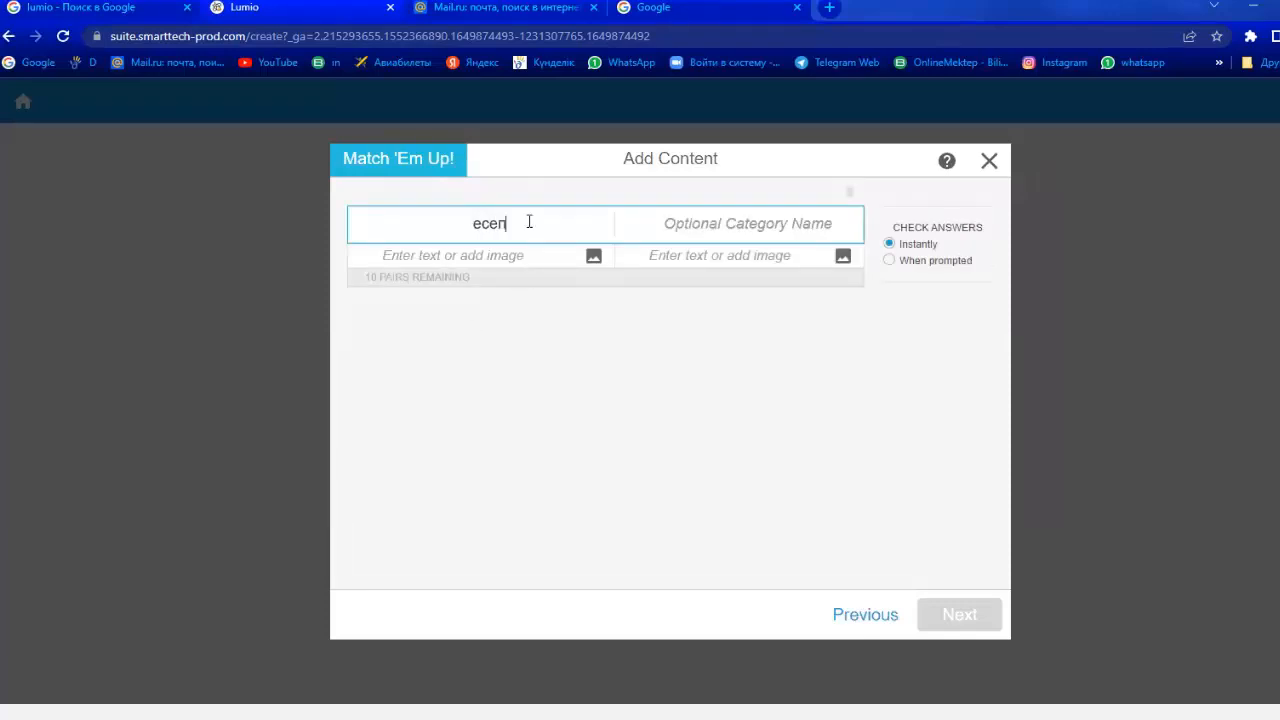
key("BackSpace")
key("BackSpace")
key("BackSpace")
key("BackSpace")
key("BackSpace")
Step: Name the two matching categories "мысалдар" and "шешімі"
type("мысалдар")
left_click(715, 223)
type("шешімі")
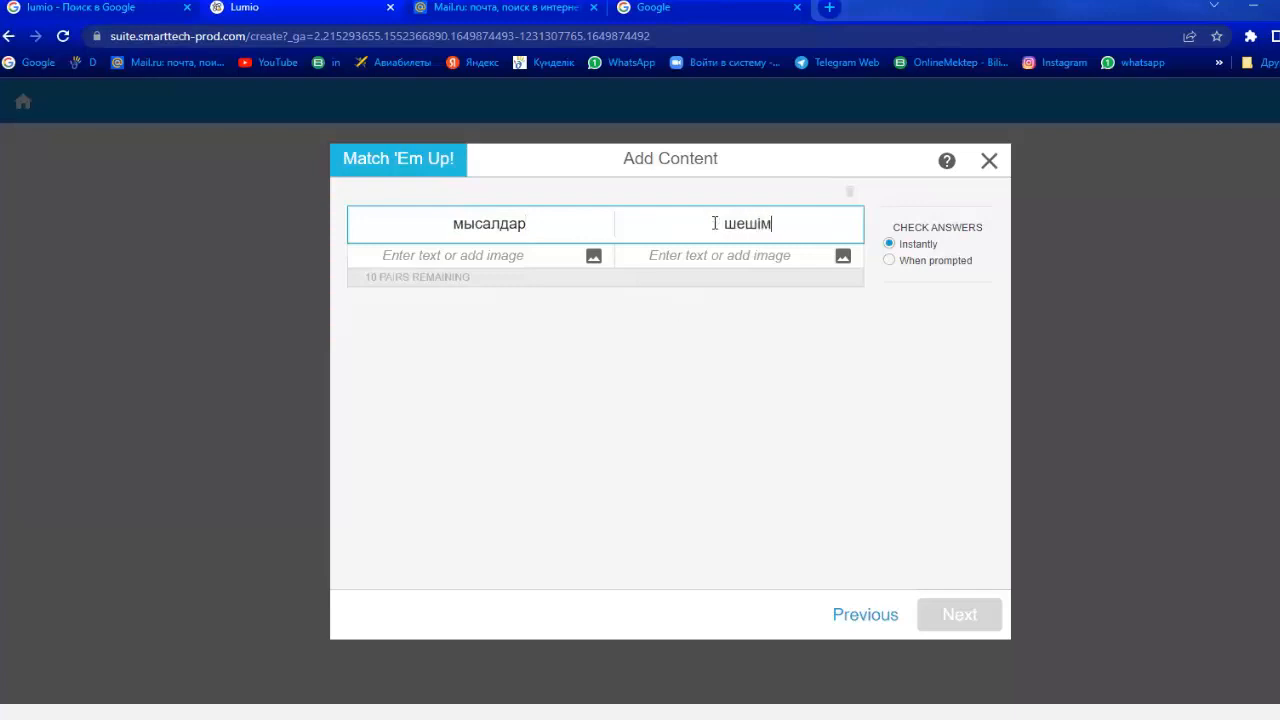
Step: Enter the first two matching pairs: 4+4+4 with 12, and 10+10+20 with 40
left_click(465, 255)
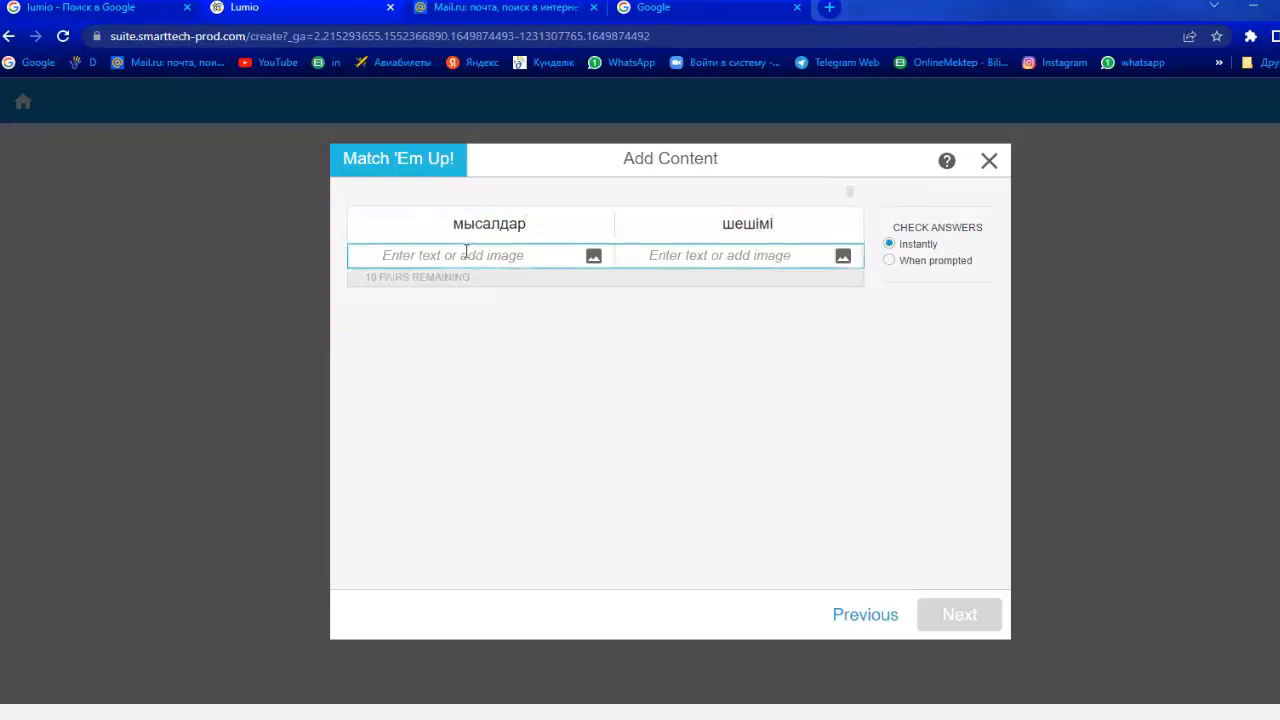
type("4+4+4")
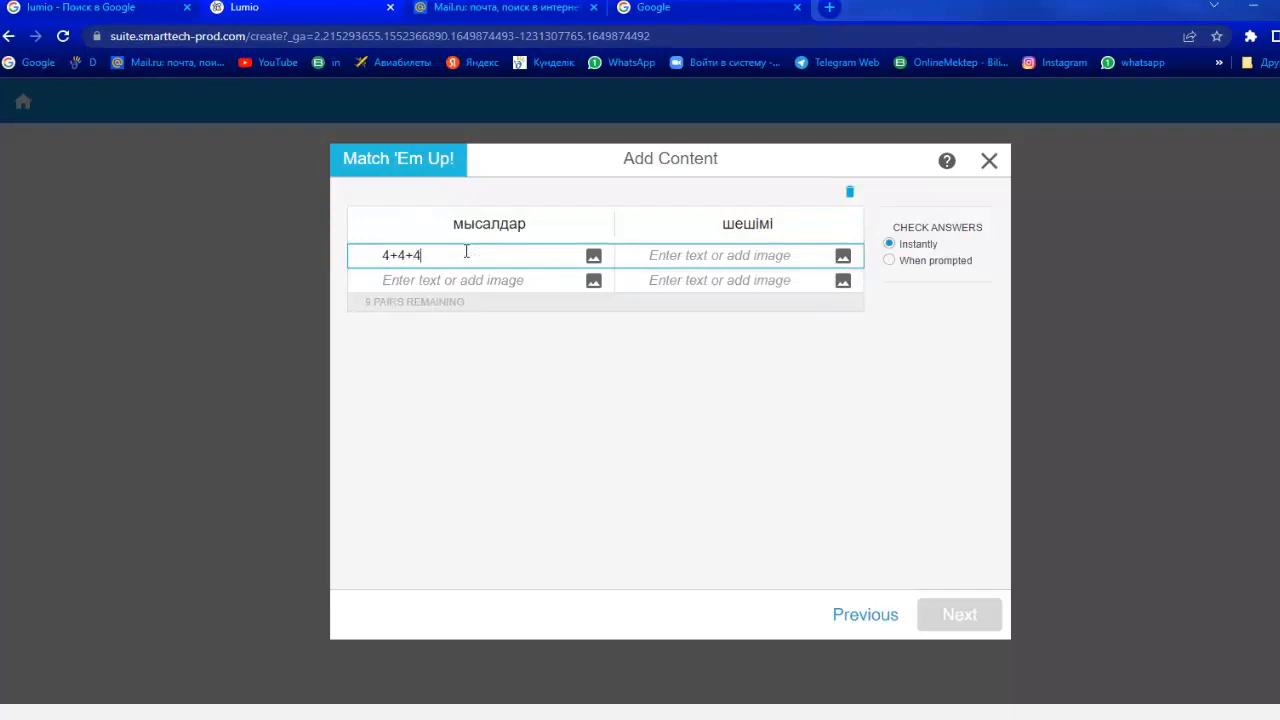
type("12")
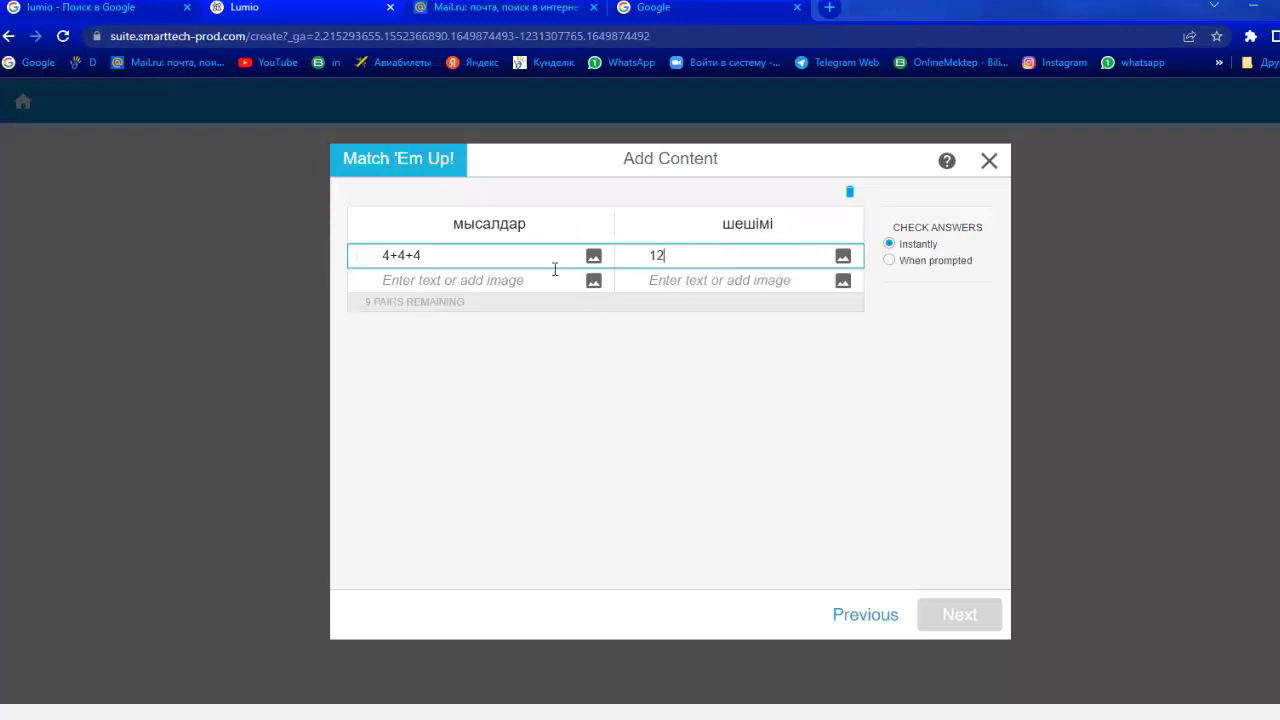
left_click(415, 280)
type("10+10+20")
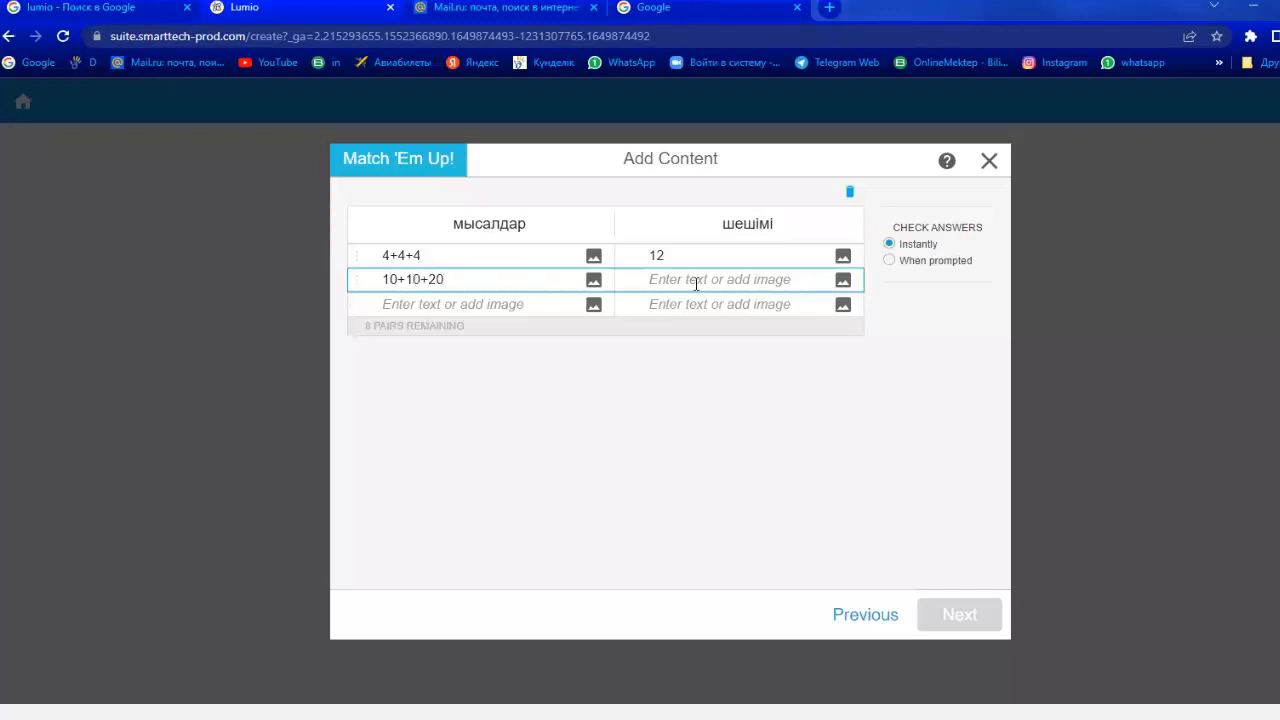
type("40")
Step: Add the third and fourth matching pairs: 50-20+30 with 60, and 90-40-10 with 30
left_click(386, 305)
type("50-20+30")
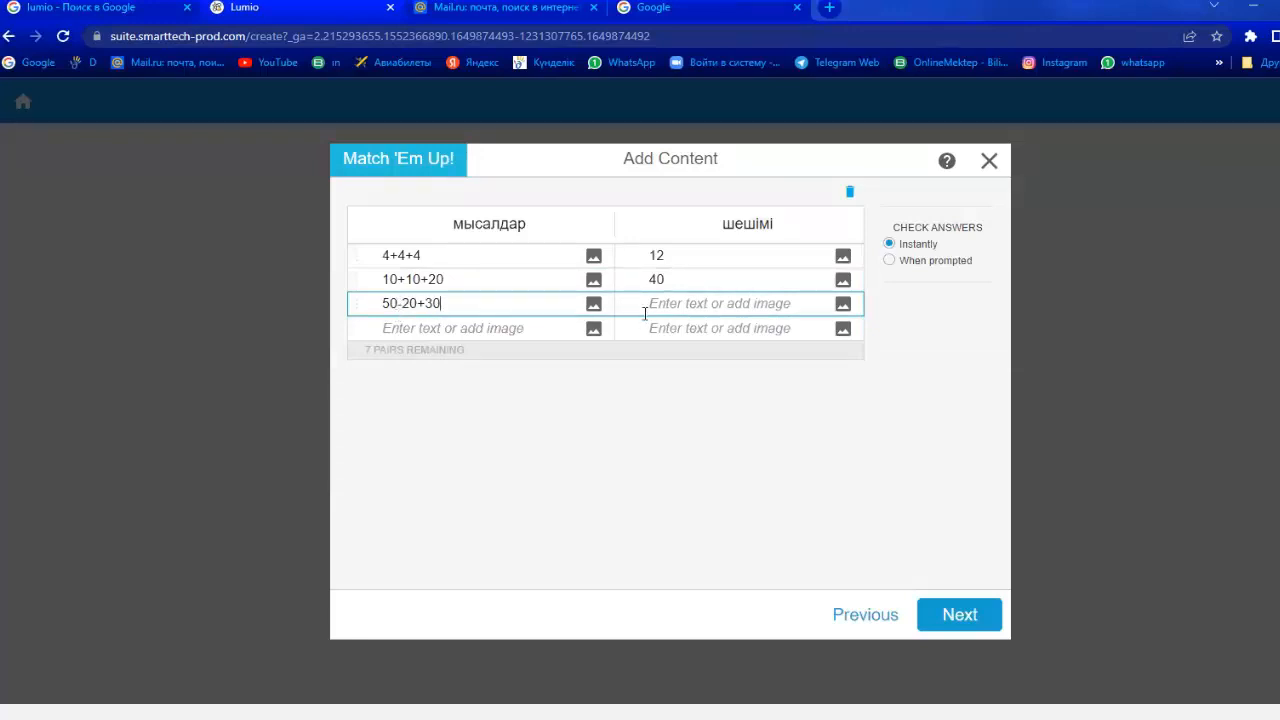
type("50")
left_click(410, 327)
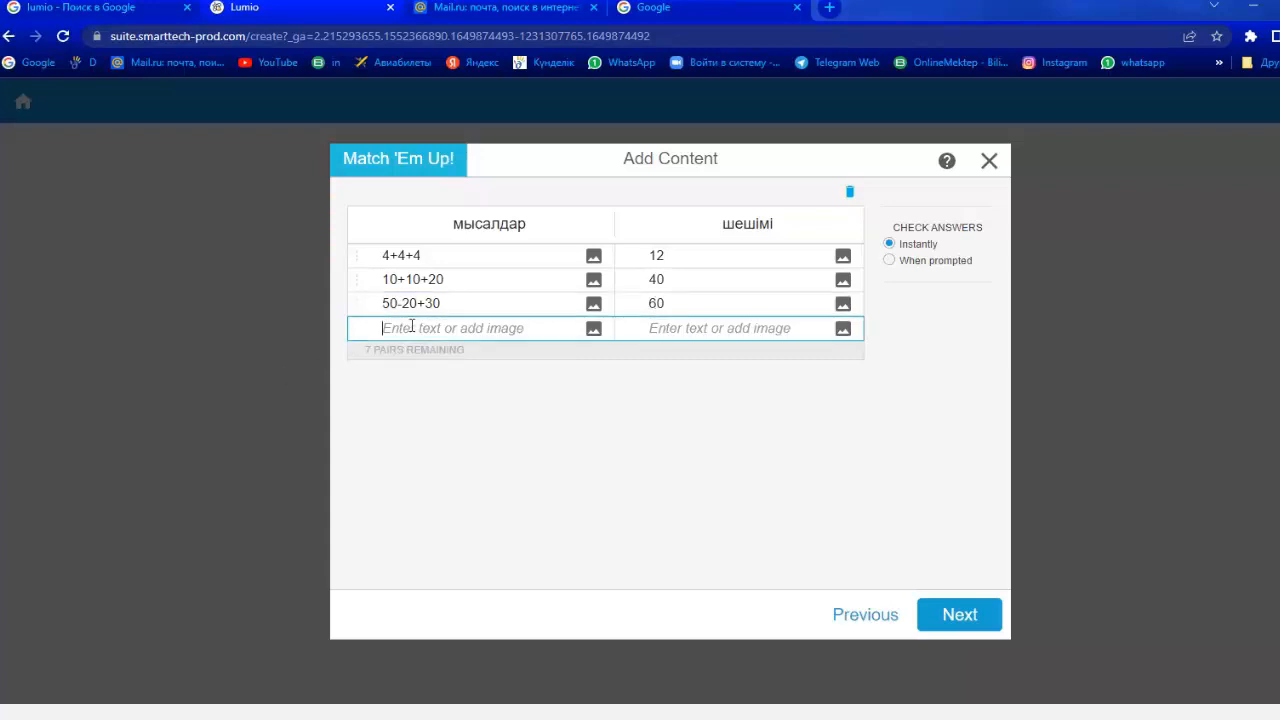
type("90-40-10")
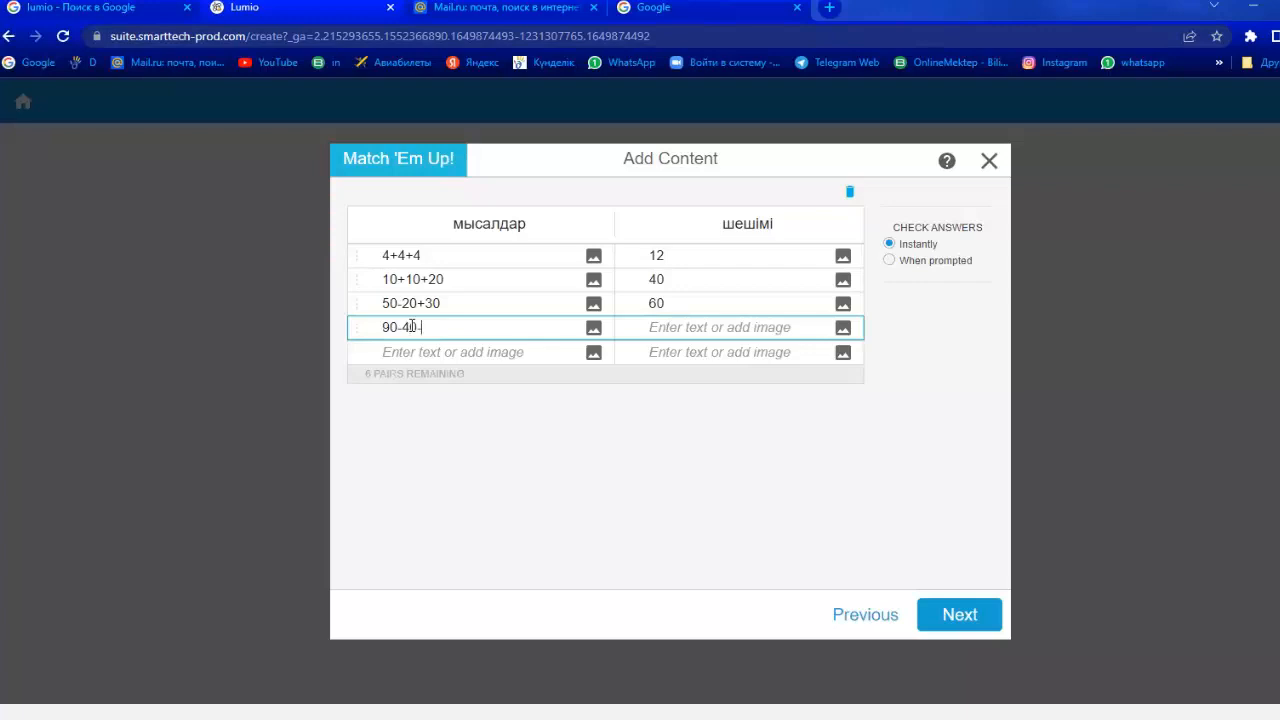
left_click(654, 319)
type("30")
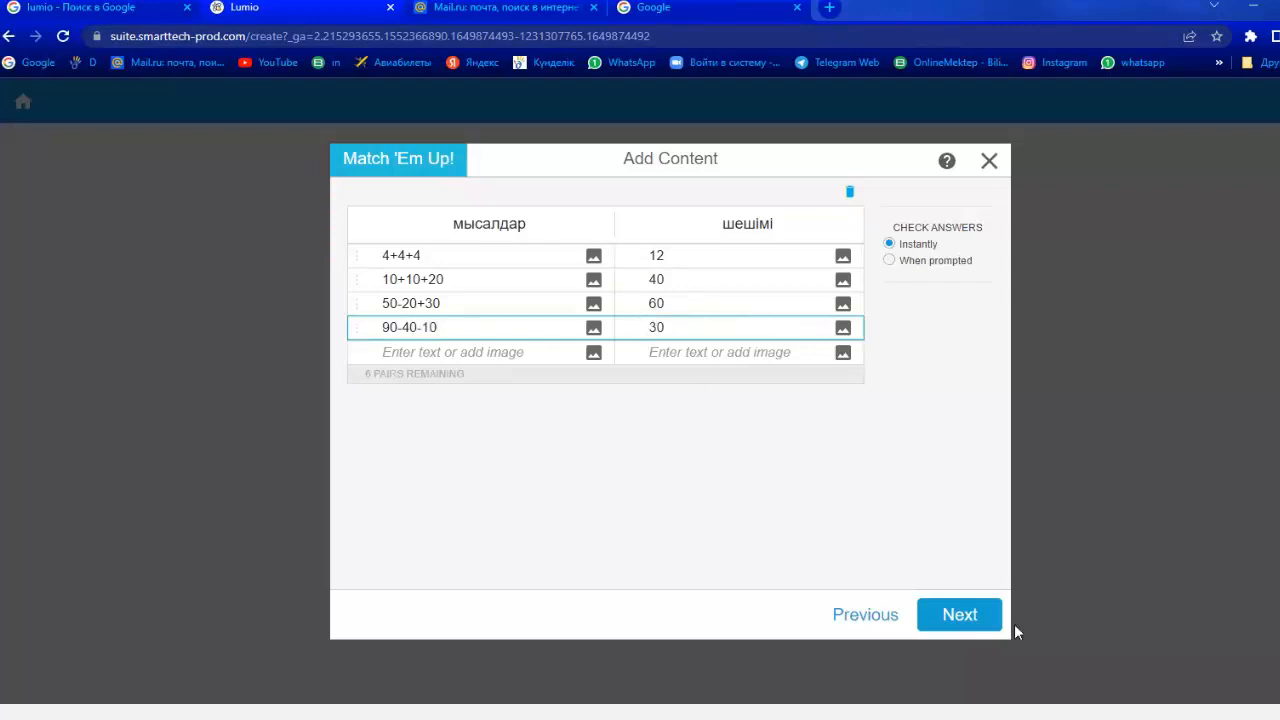
Step: Proceed to the theme selection, choose the Underwater theme and finish creating the activity
left_click(957, 617)
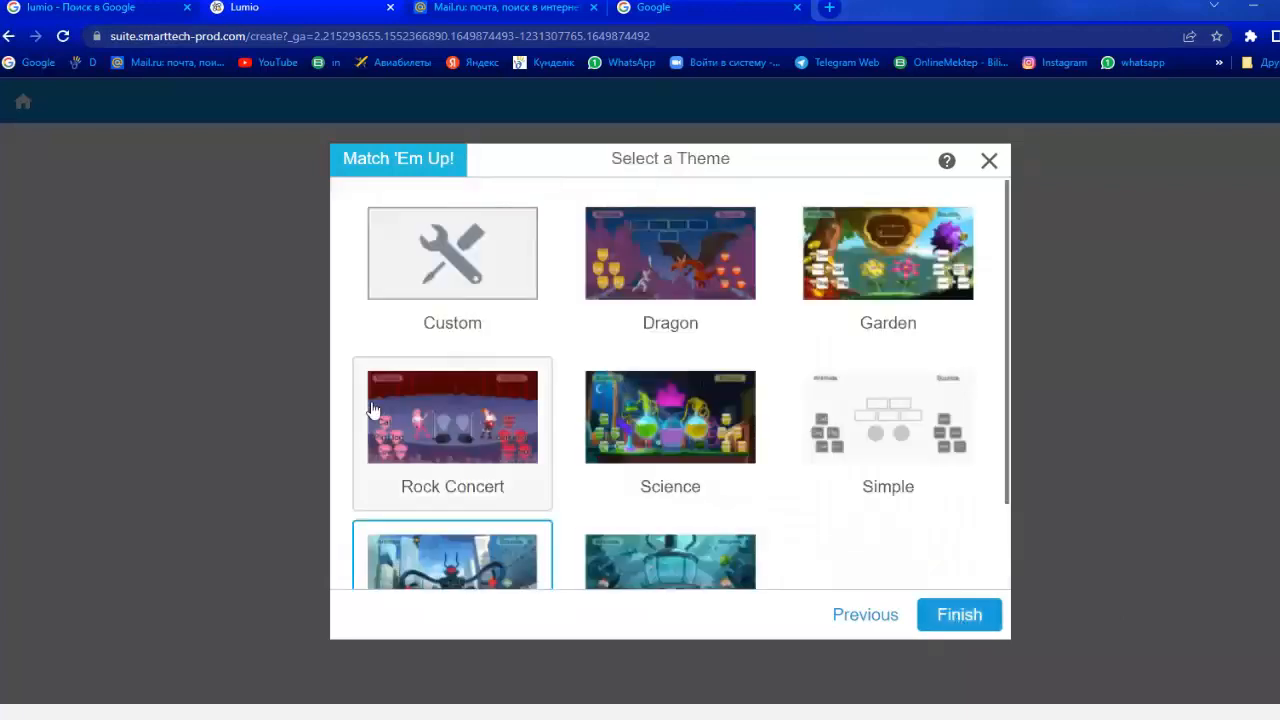
left_click_drag(1009, 370, 1009, 470)
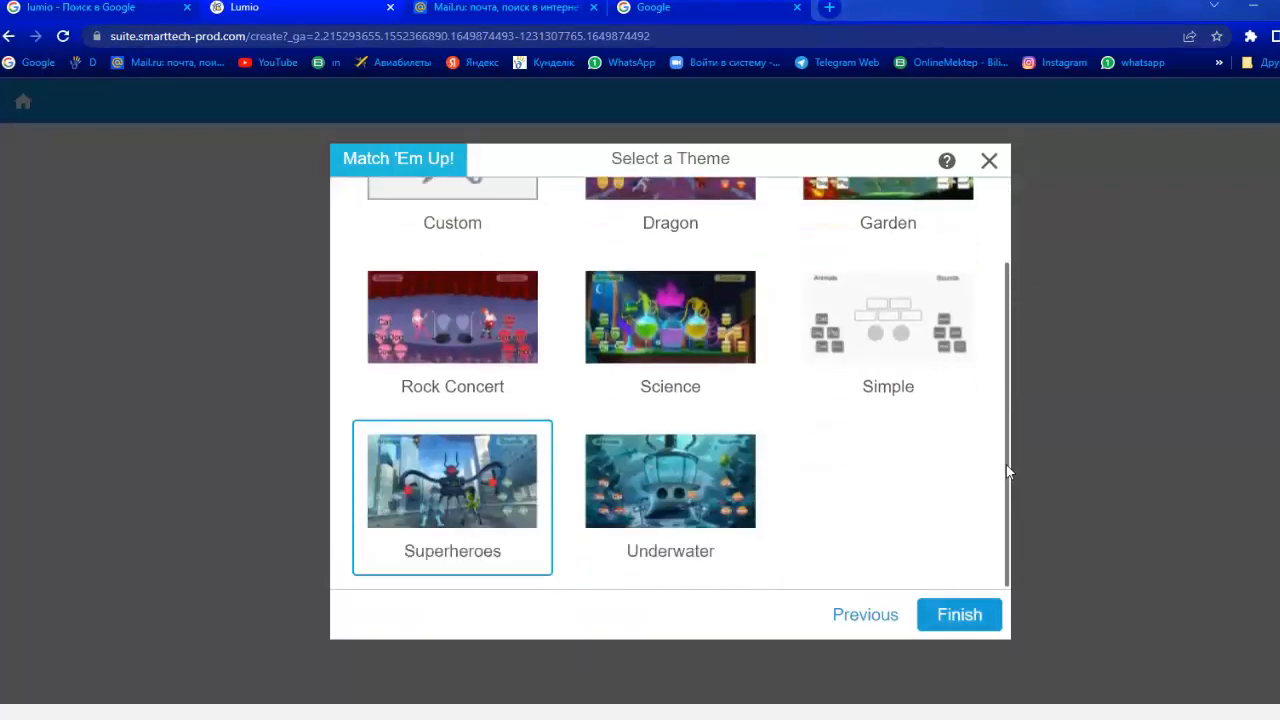
left_click(714, 504)
left_click(959, 626)
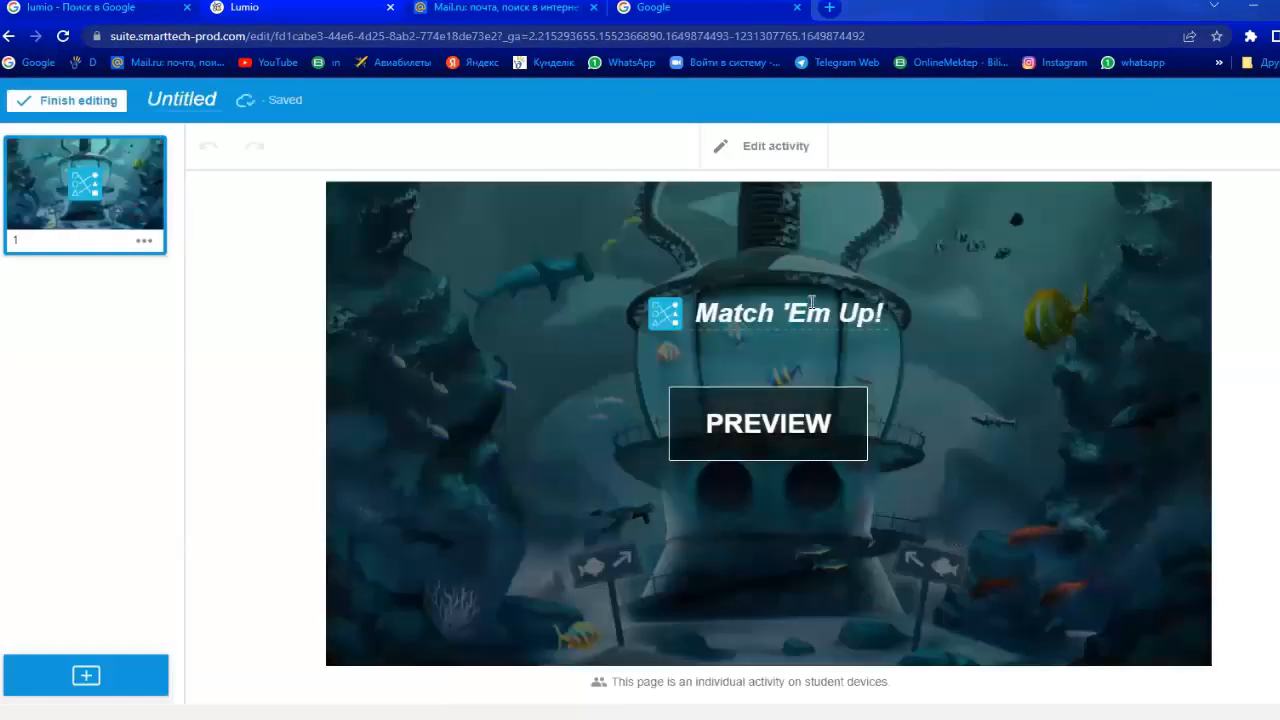
Step: Rename the Match 'Em Up! activity title to "Кім тапқыр?"
left_click(811, 302)
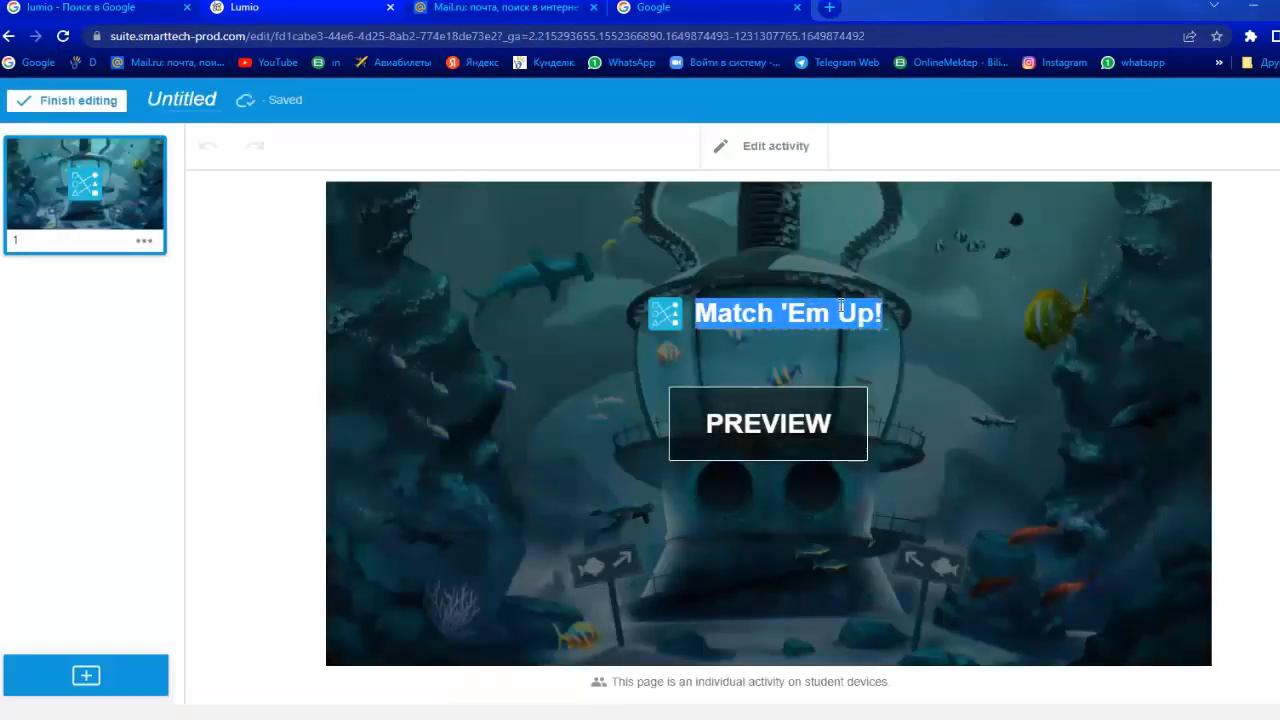
type("Кім тап")
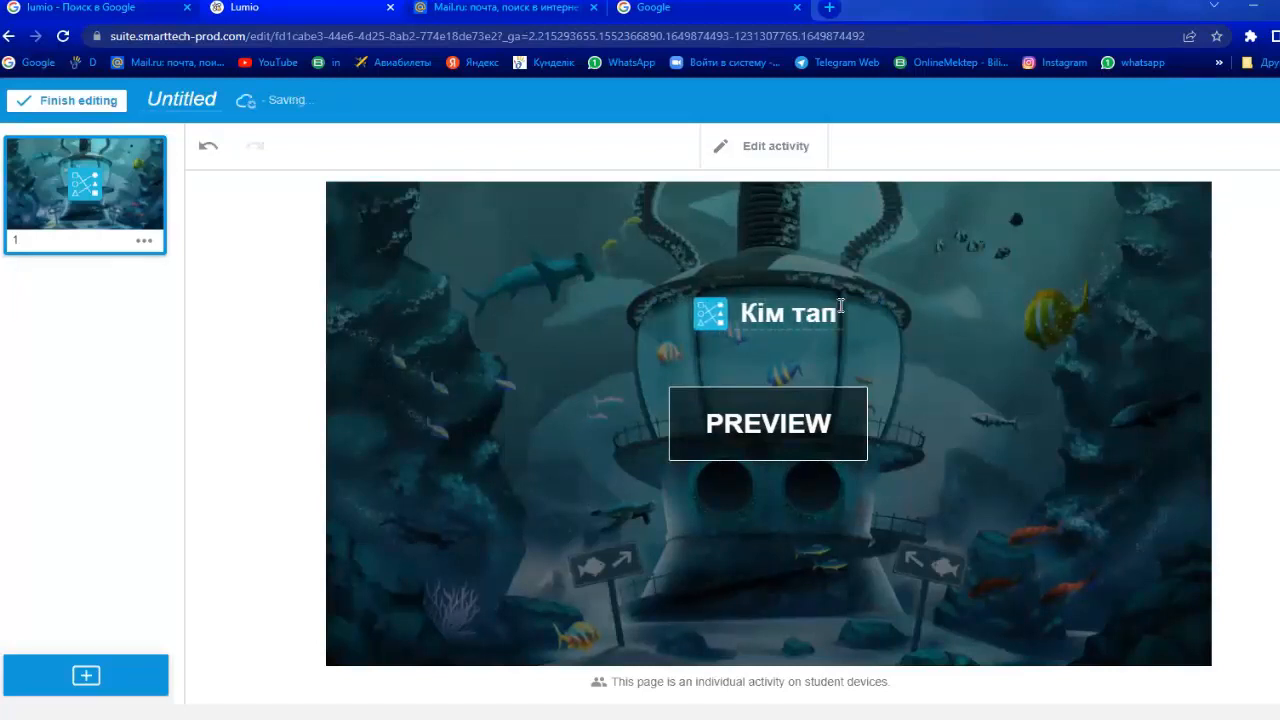
type("қыр?")
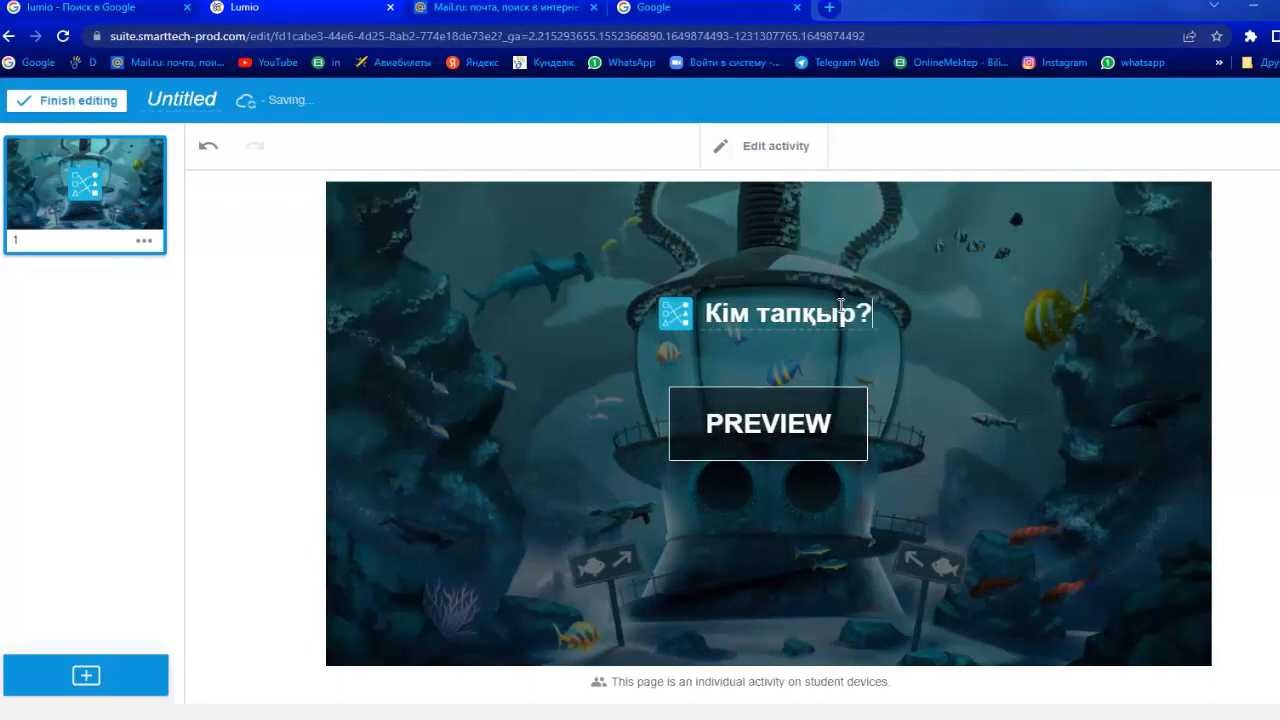
Step: Preview the activity and match 4+4+4 with 12, 50-20+30 with 60, 10+10+20 with 40, and 90-40-10 with 30
left_click(773, 428)
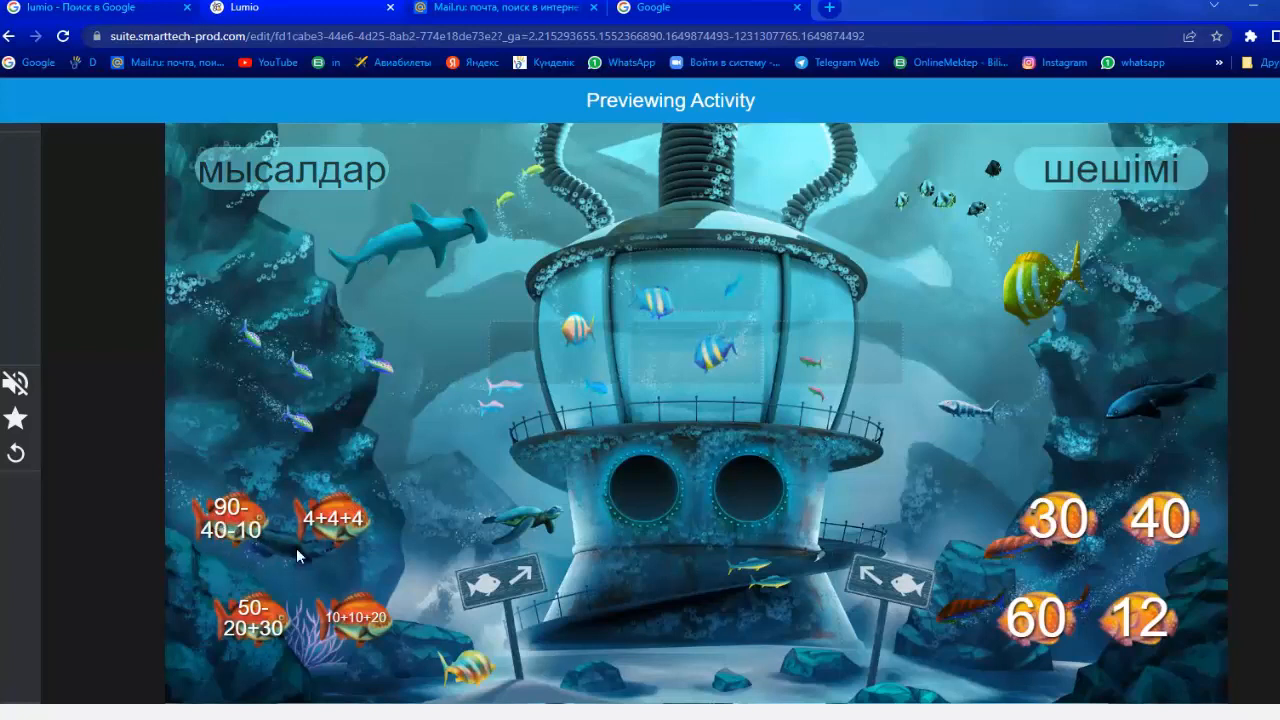
left_click_drag(337, 527, 655, 482)
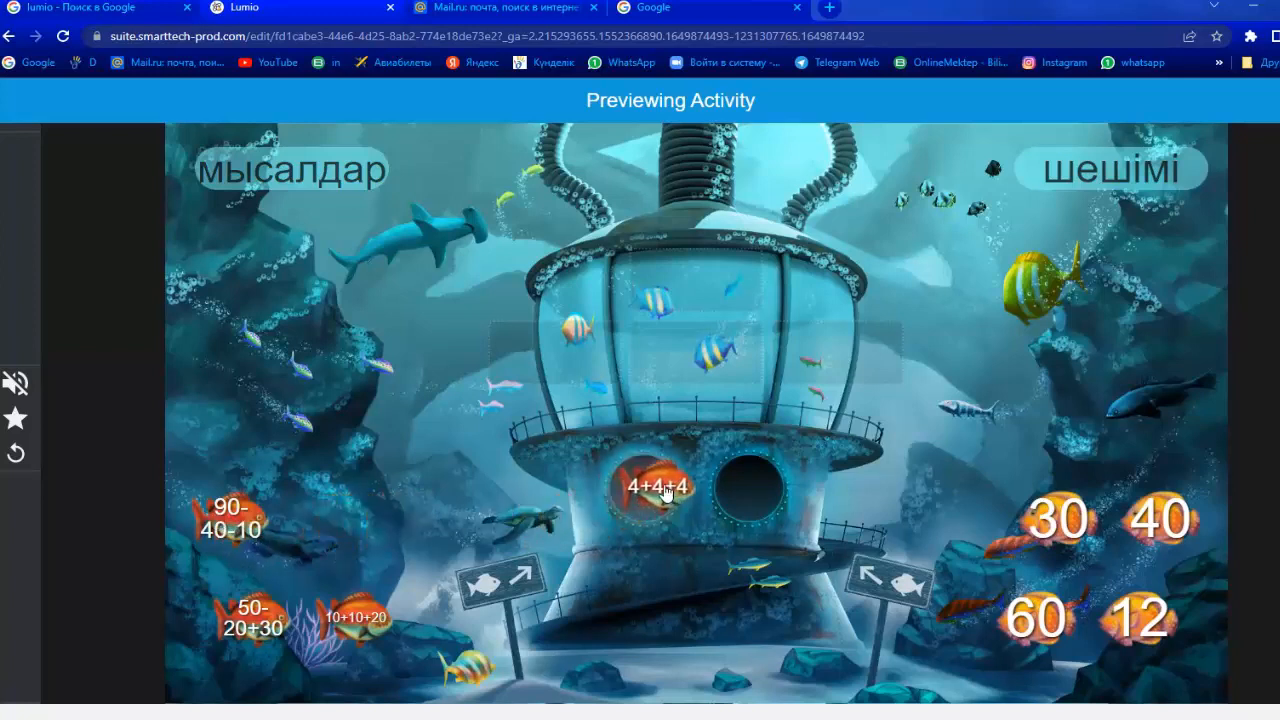
left_click_drag(1172, 608, 778, 478)
left_click_drag(252, 617, 643, 500)
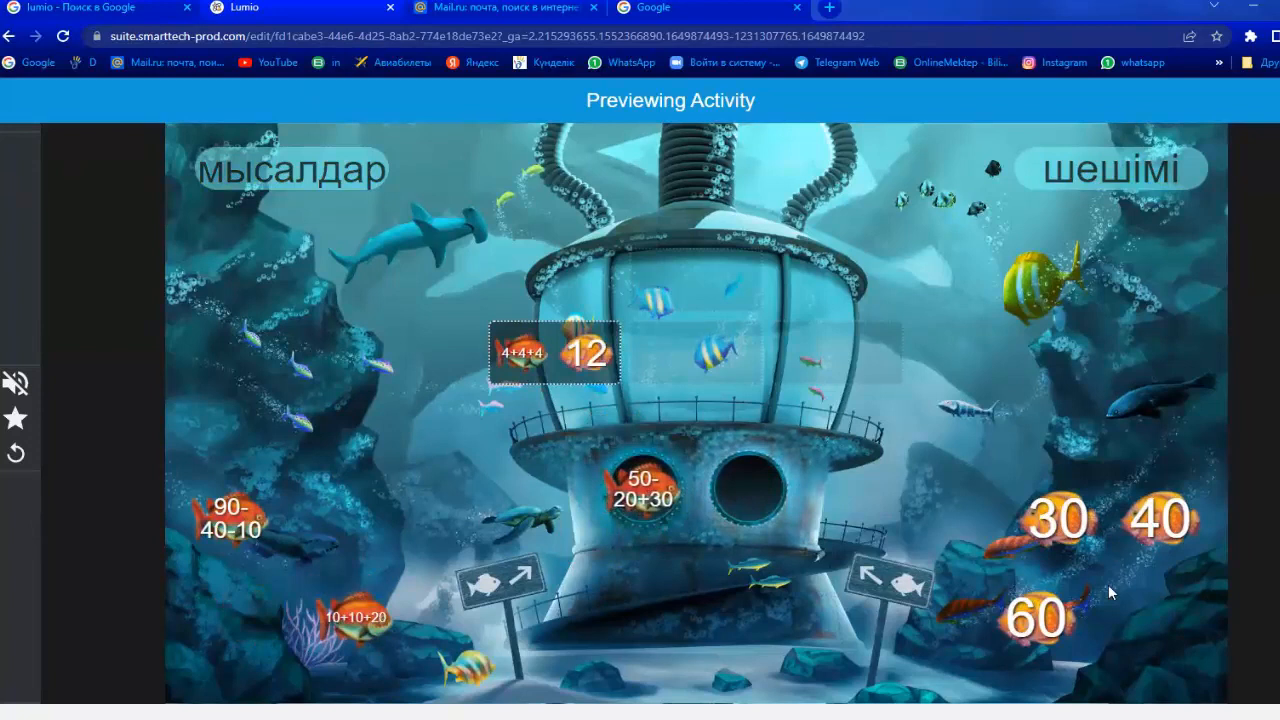
left_click_drag(1036, 617, 757, 500)
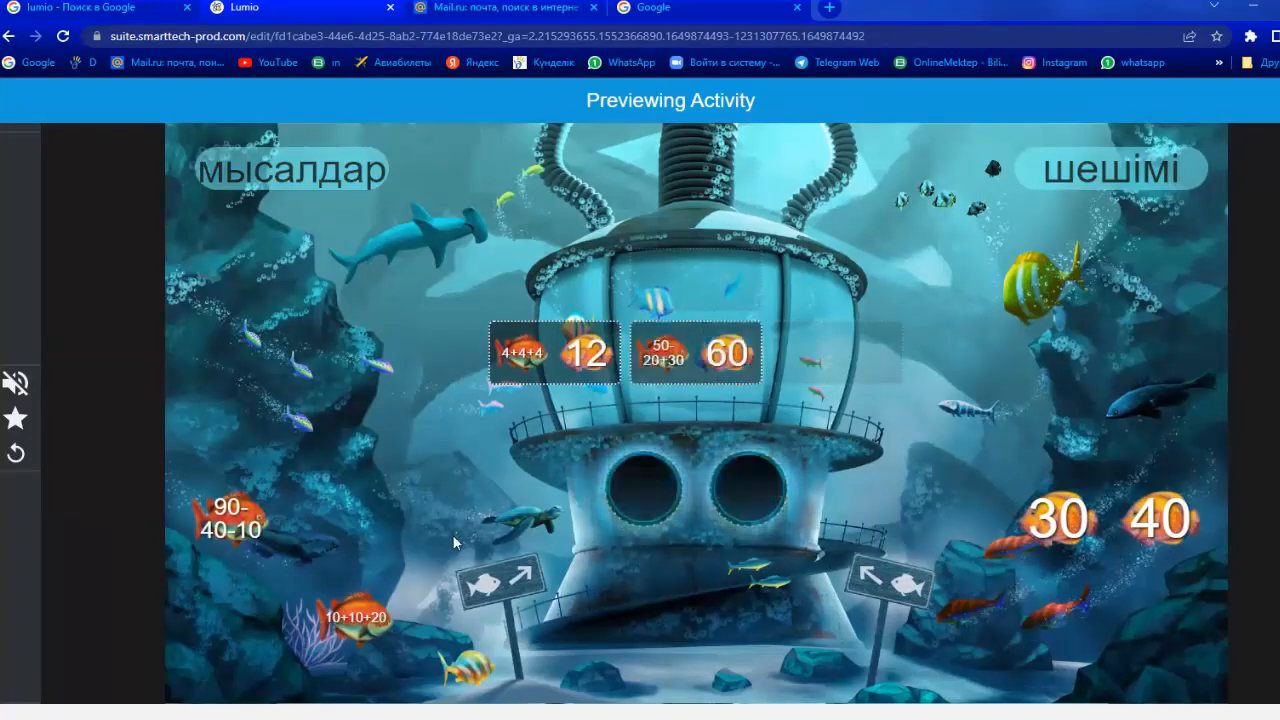
left_click_drag(397, 603, 662, 488)
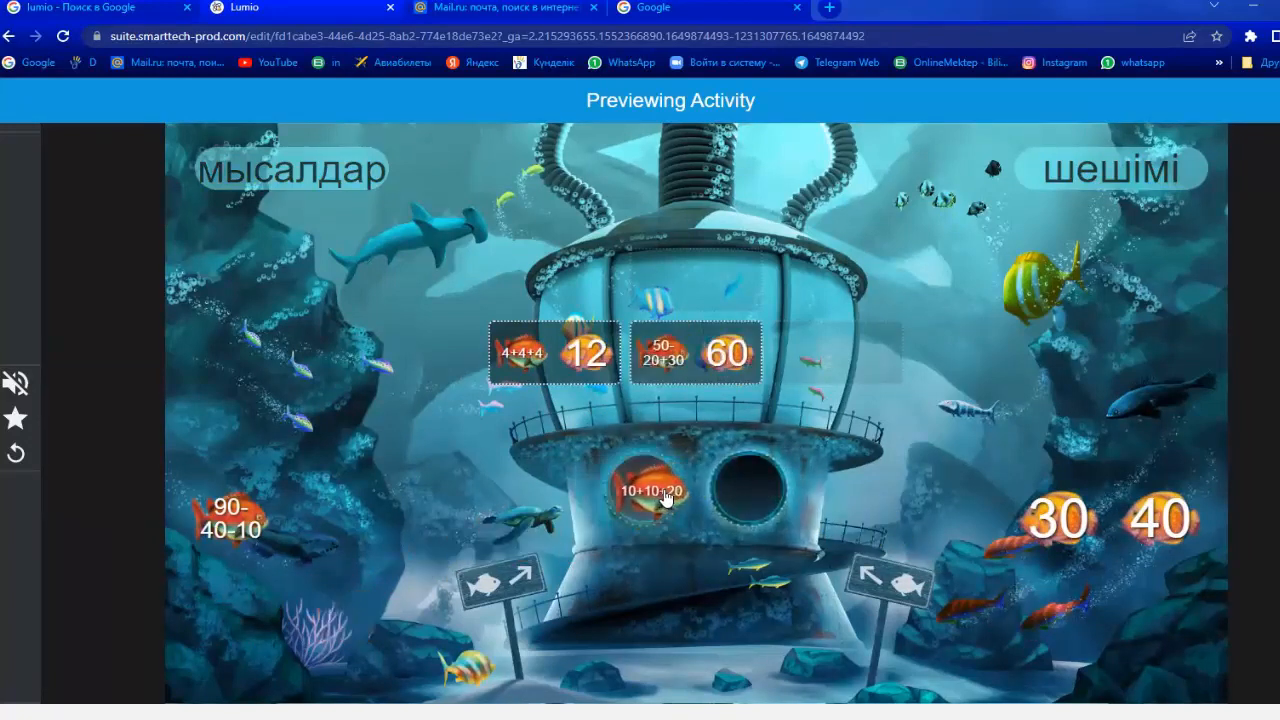
left_click_drag(1160, 525, 776, 500)
left_click_drag(230, 520, 644, 497)
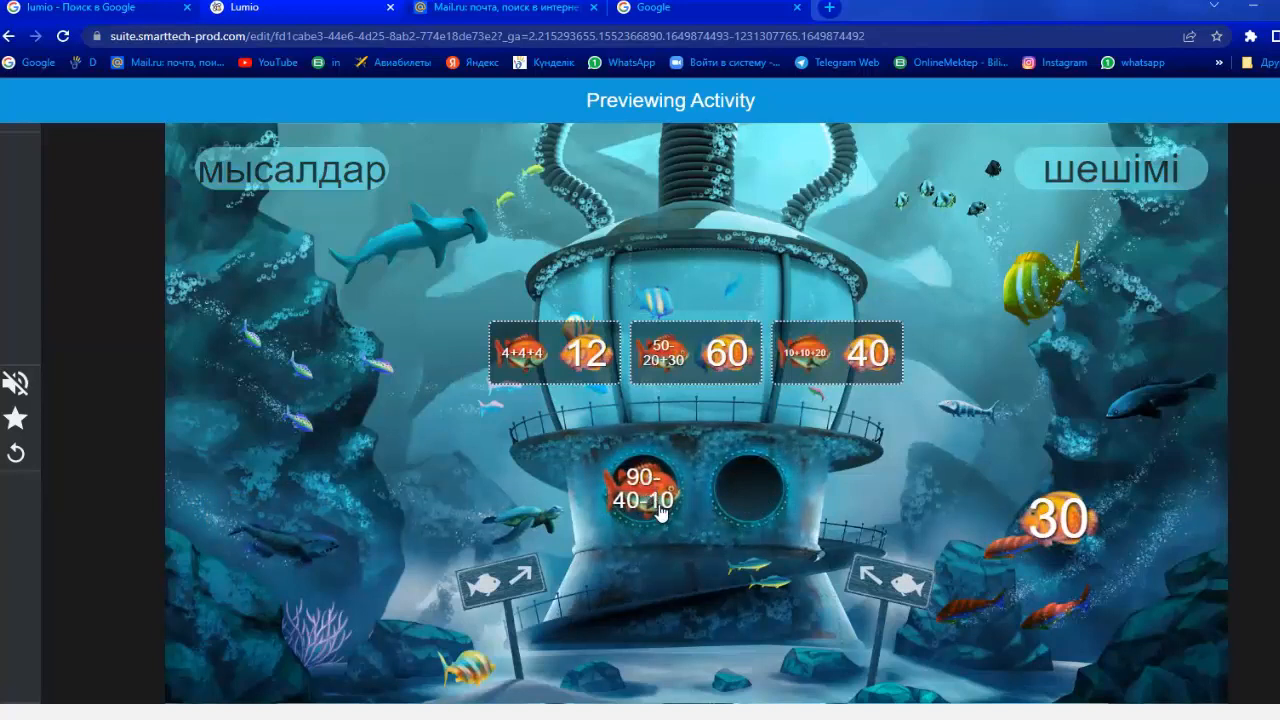
left_click_drag(1082, 522, 765, 490)
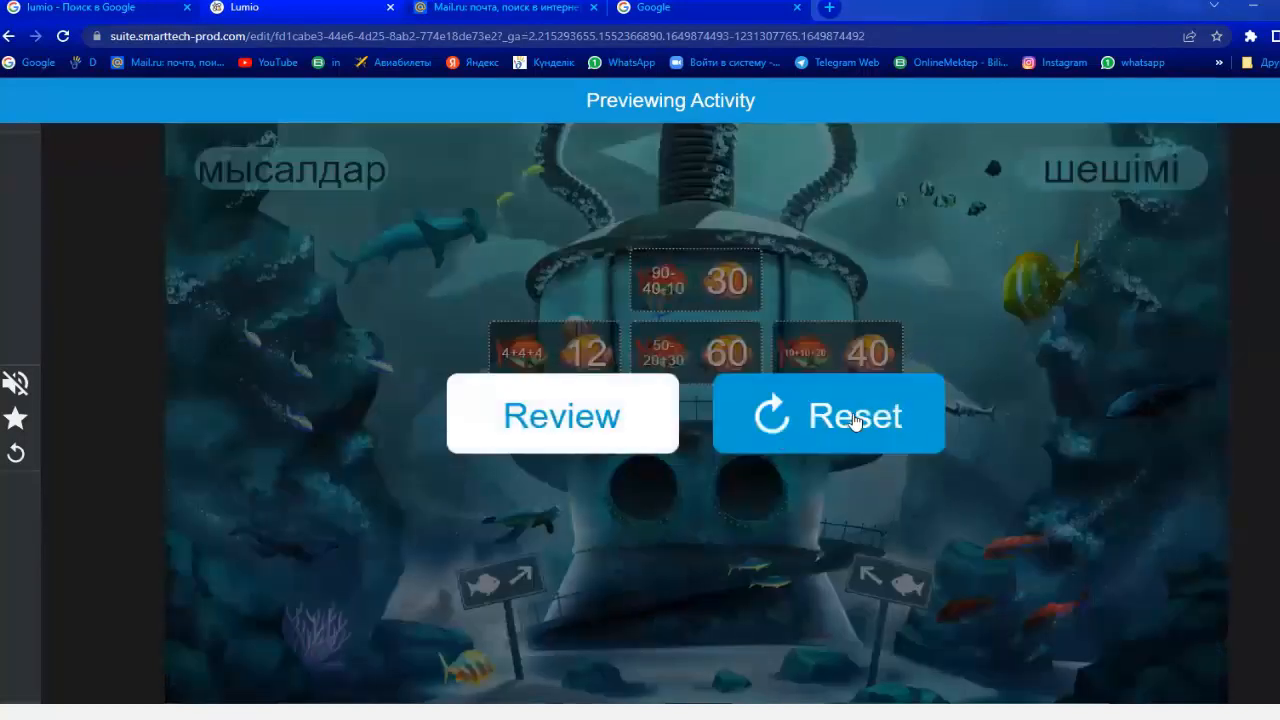
Step: Restart the previewed game with sound on and match all four expressions with their answers again
left_click(855, 421)
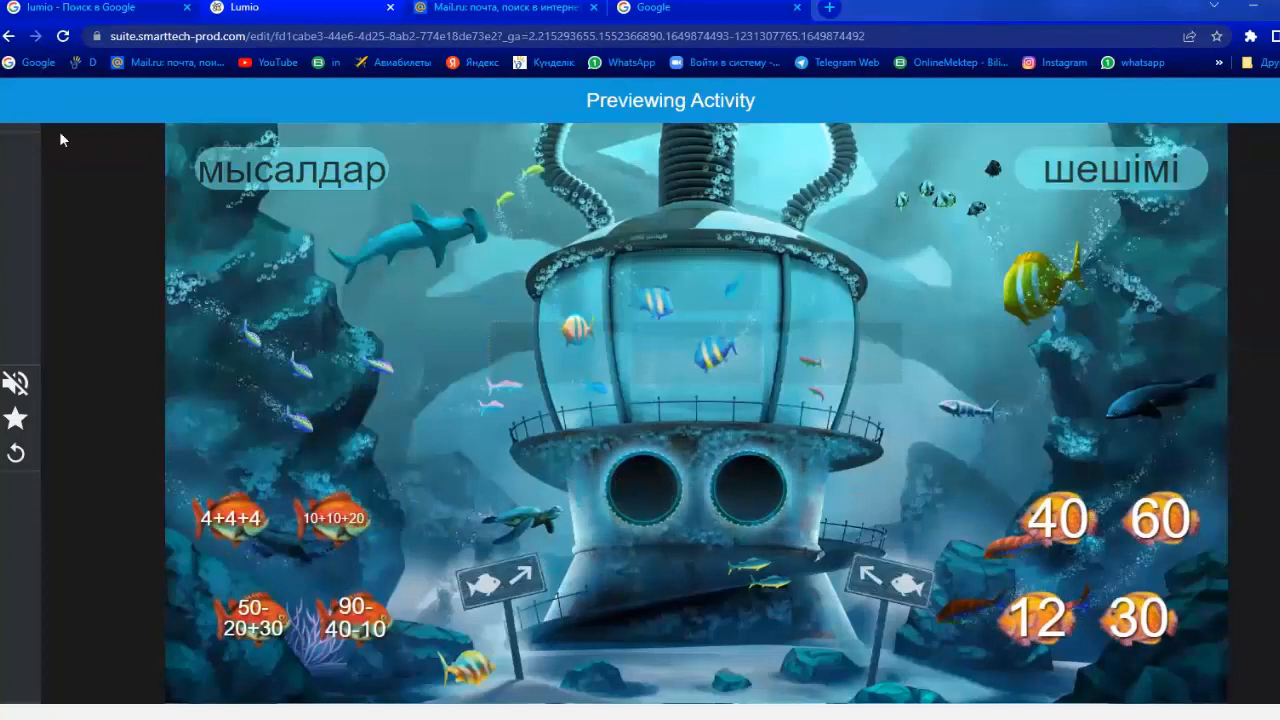
left_click(15, 383)
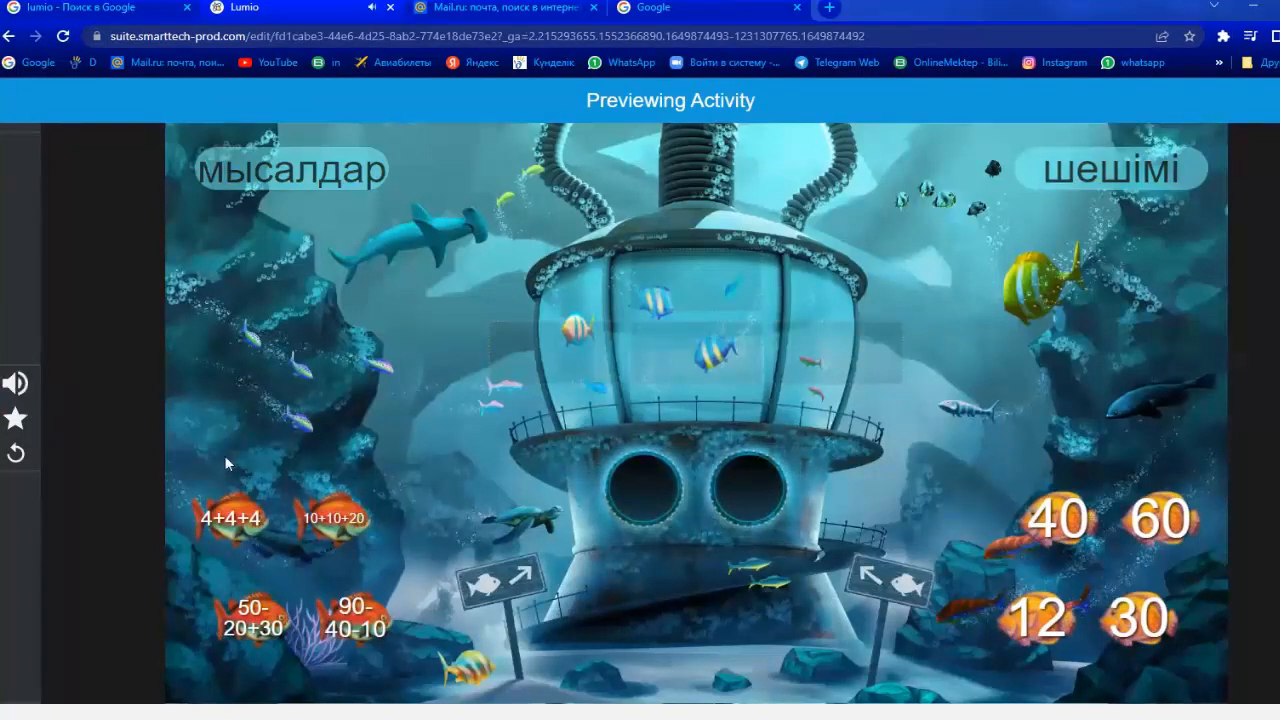
left_click_drag(354, 528, 645, 488)
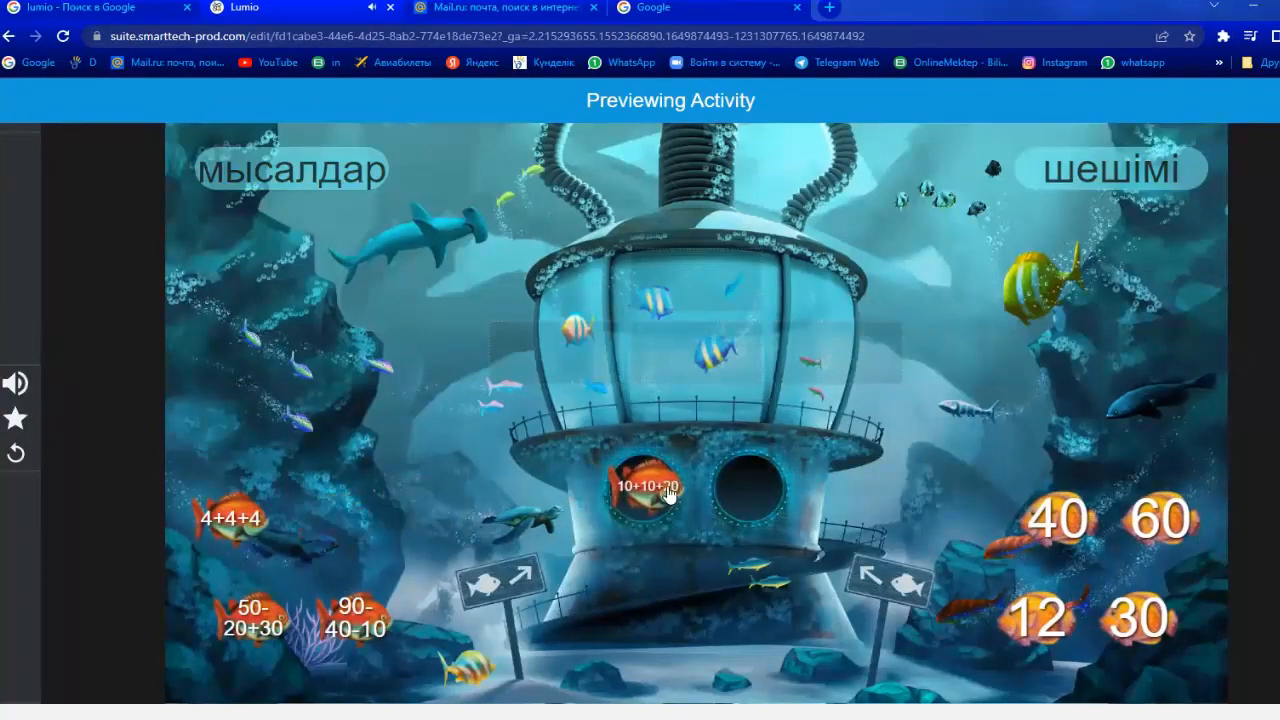
left_click_drag(1075, 512, 752, 490)
left_click_drag(230, 517, 648, 475)
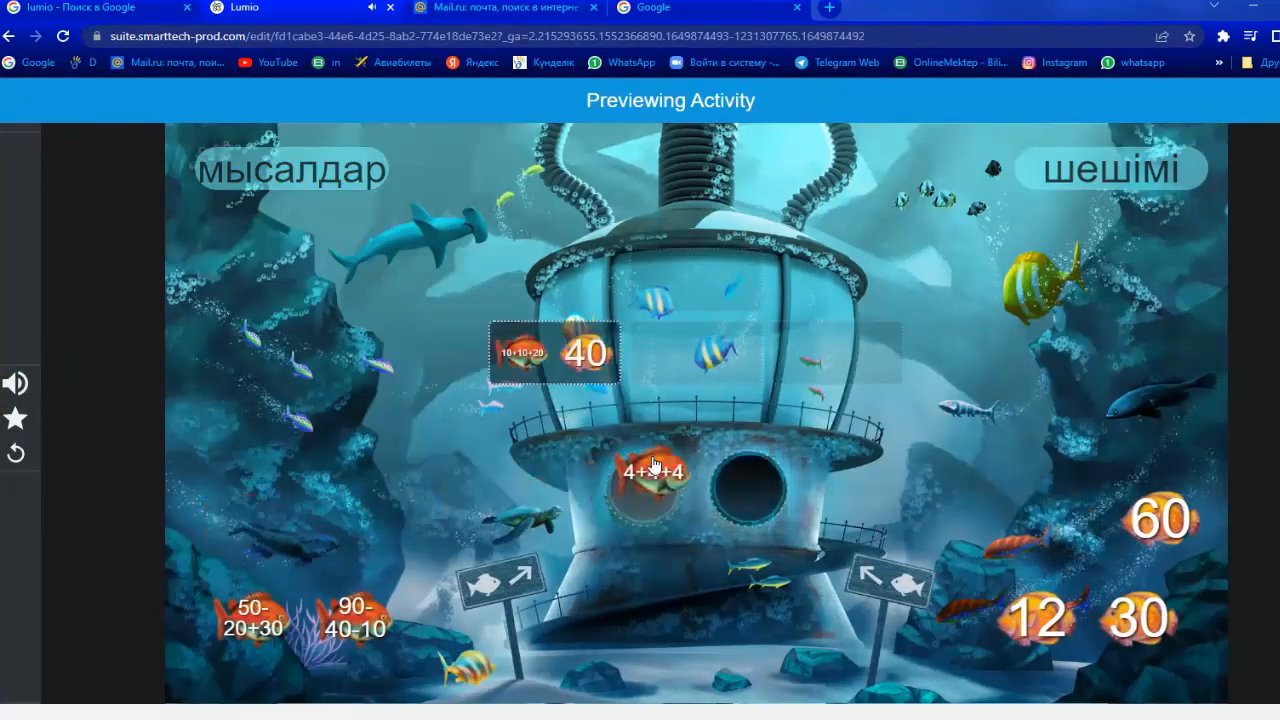
left_click_drag(1010, 620, 740, 492)
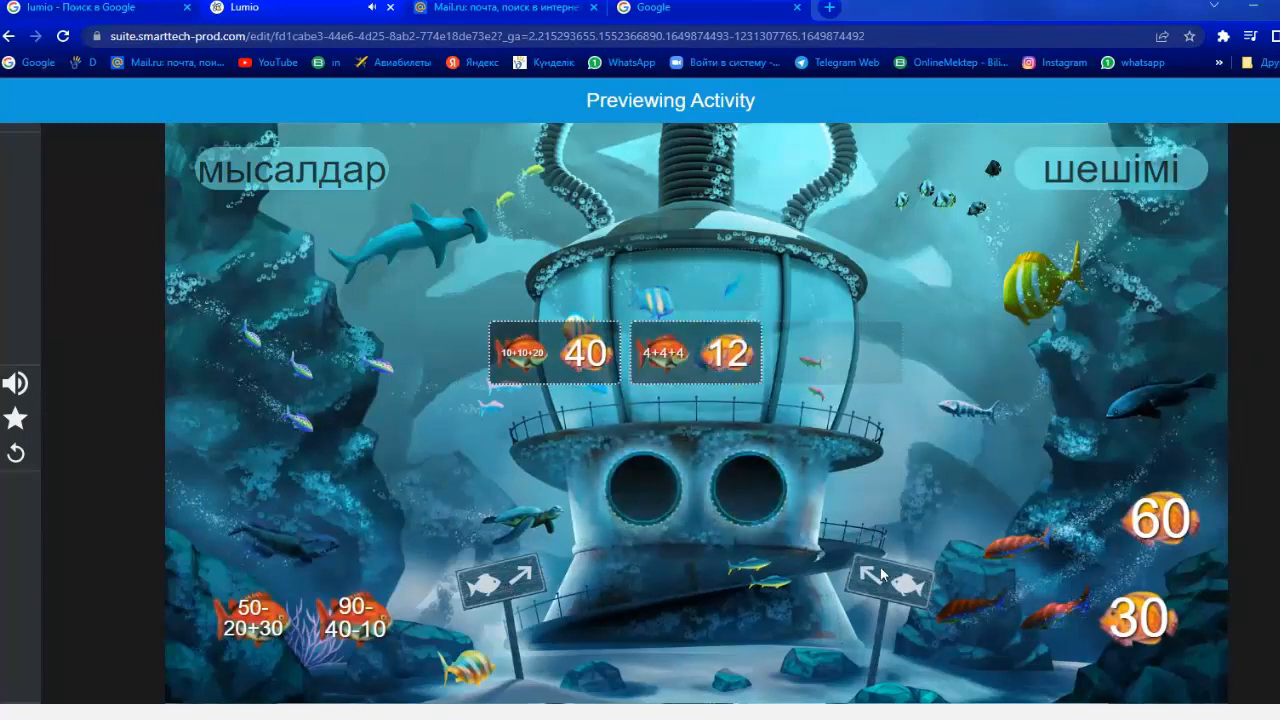
left_click_drag(265, 628, 660, 495)
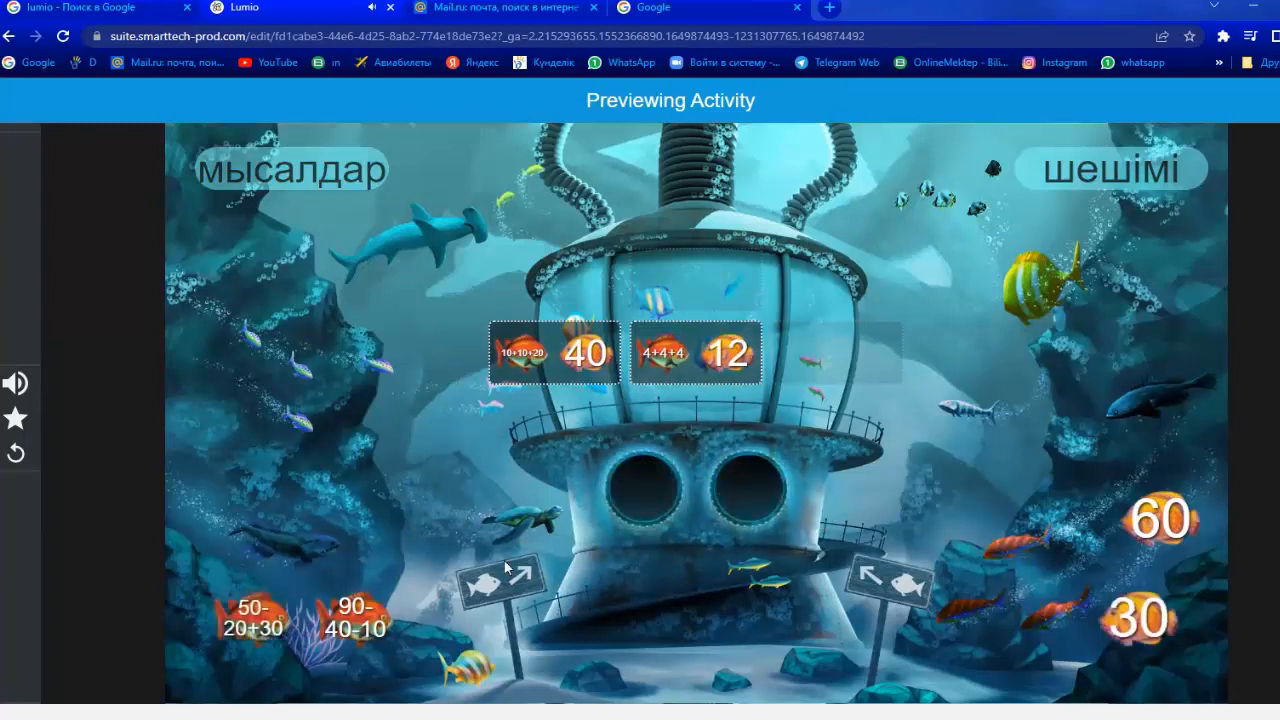
left_click_drag(1115, 598, 755, 485)
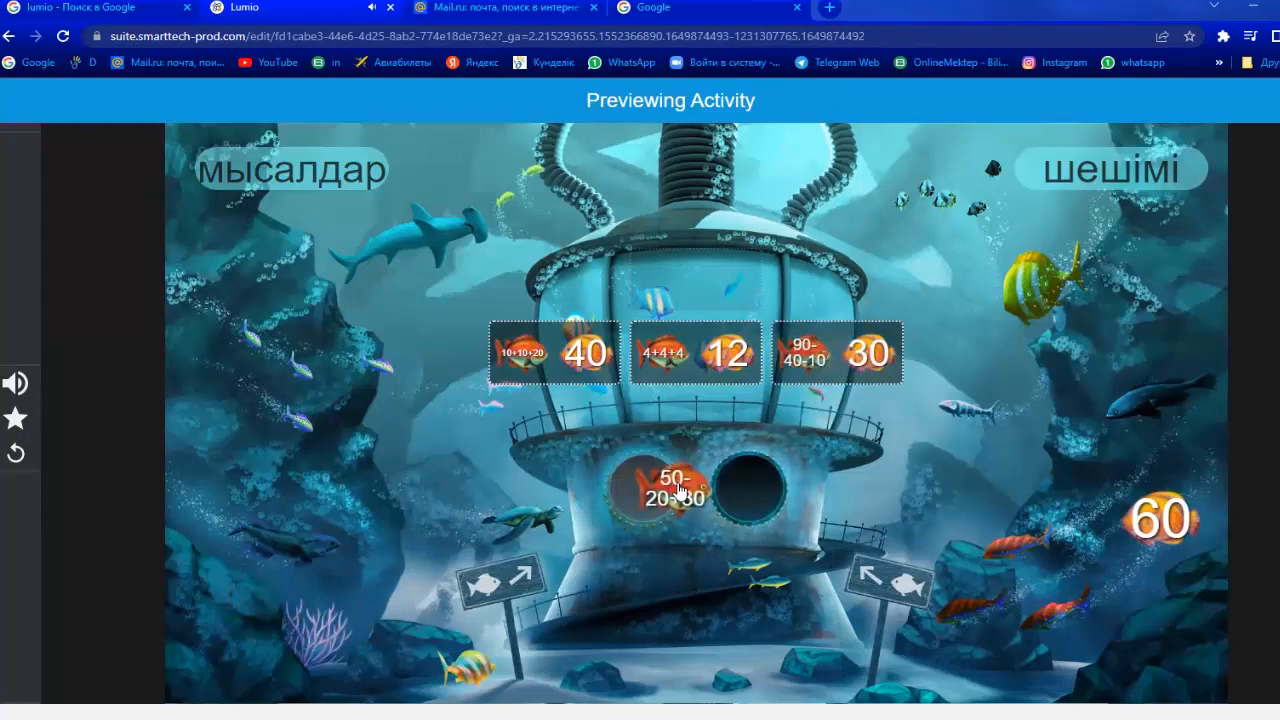
left_click_drag(1160, 510, 750, 492)
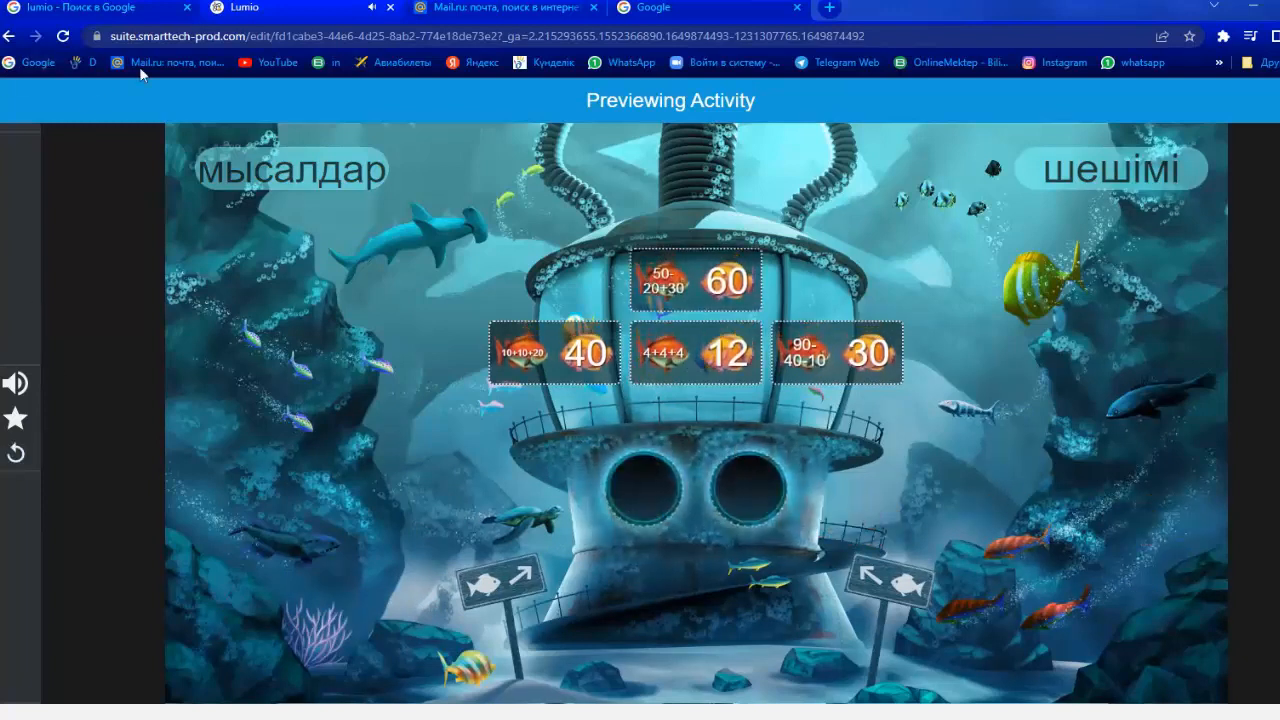
Step: View the available game elements without choosing any and return from the preview to the activity editor
left_click(15, 418)
left_click(526, 265)
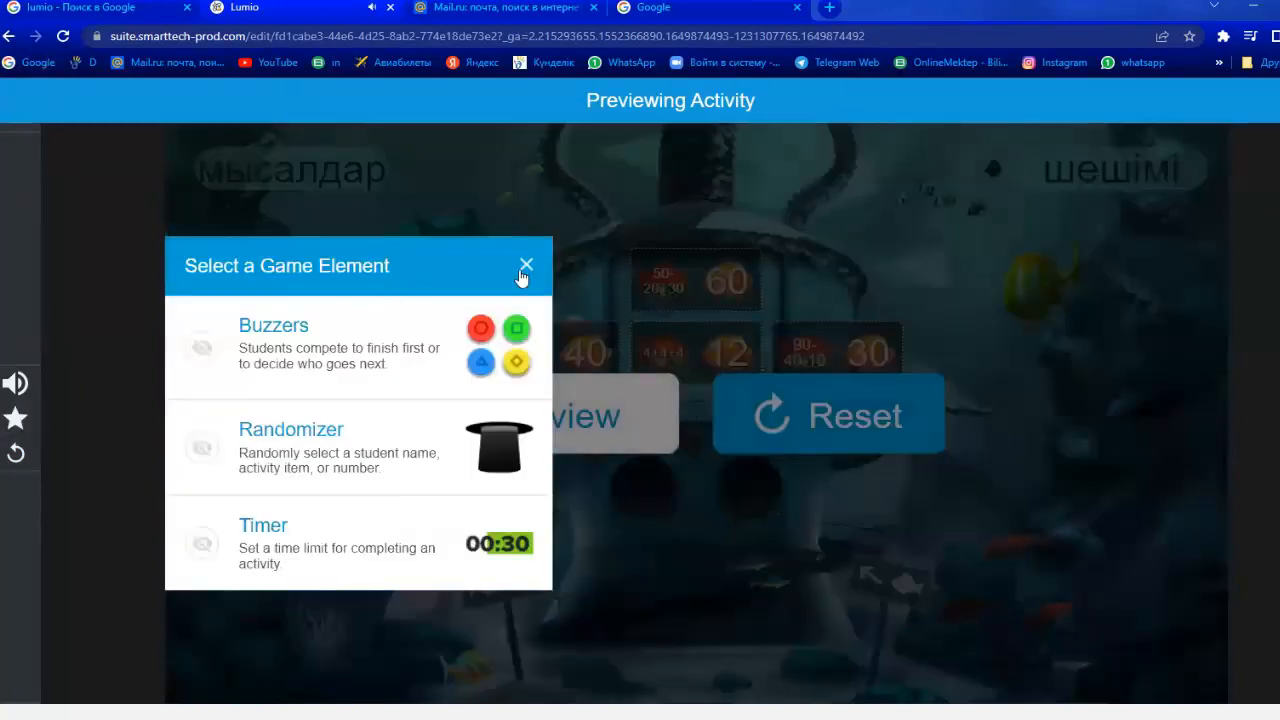
left_click(8, 36)
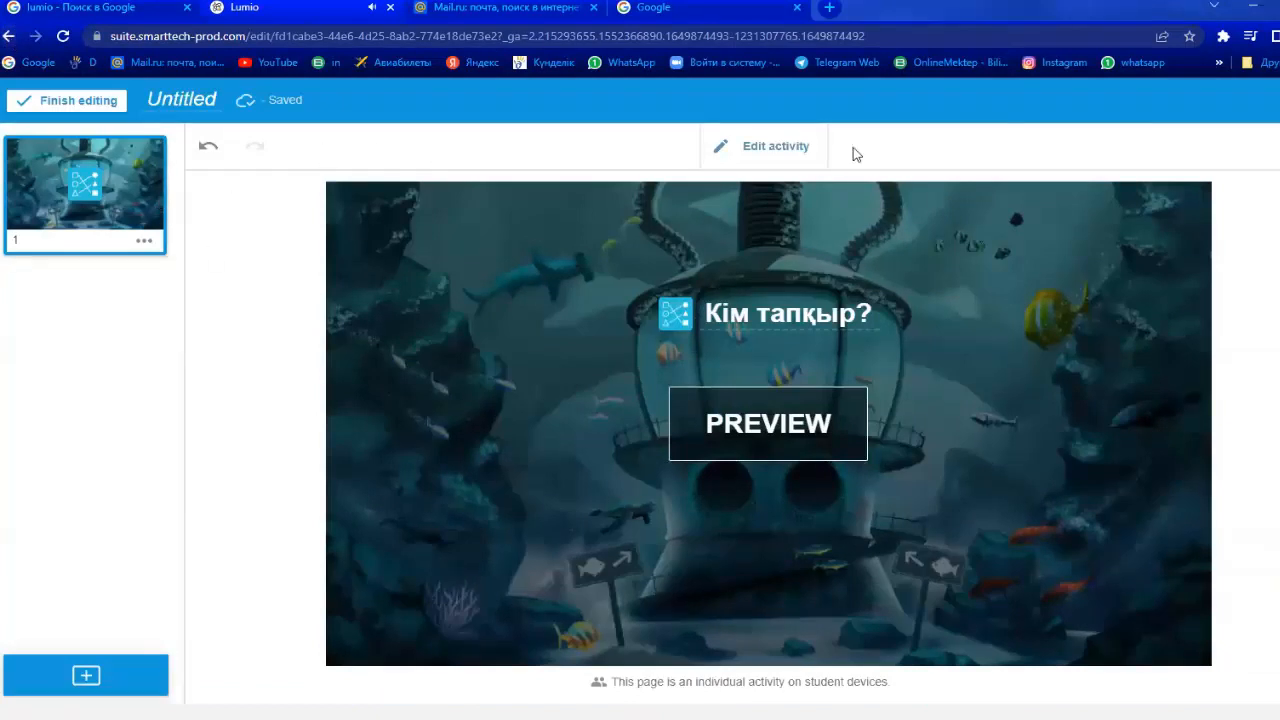
left_click(734, 150)
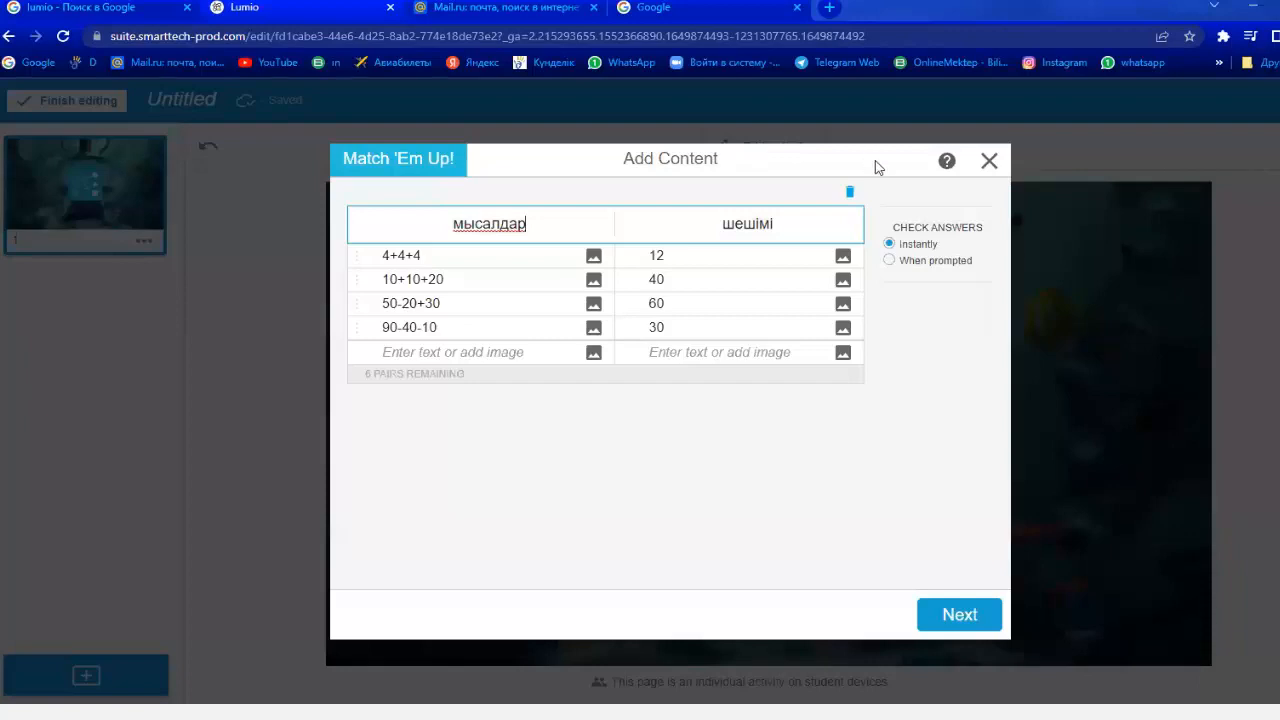
left_click(890, 261)
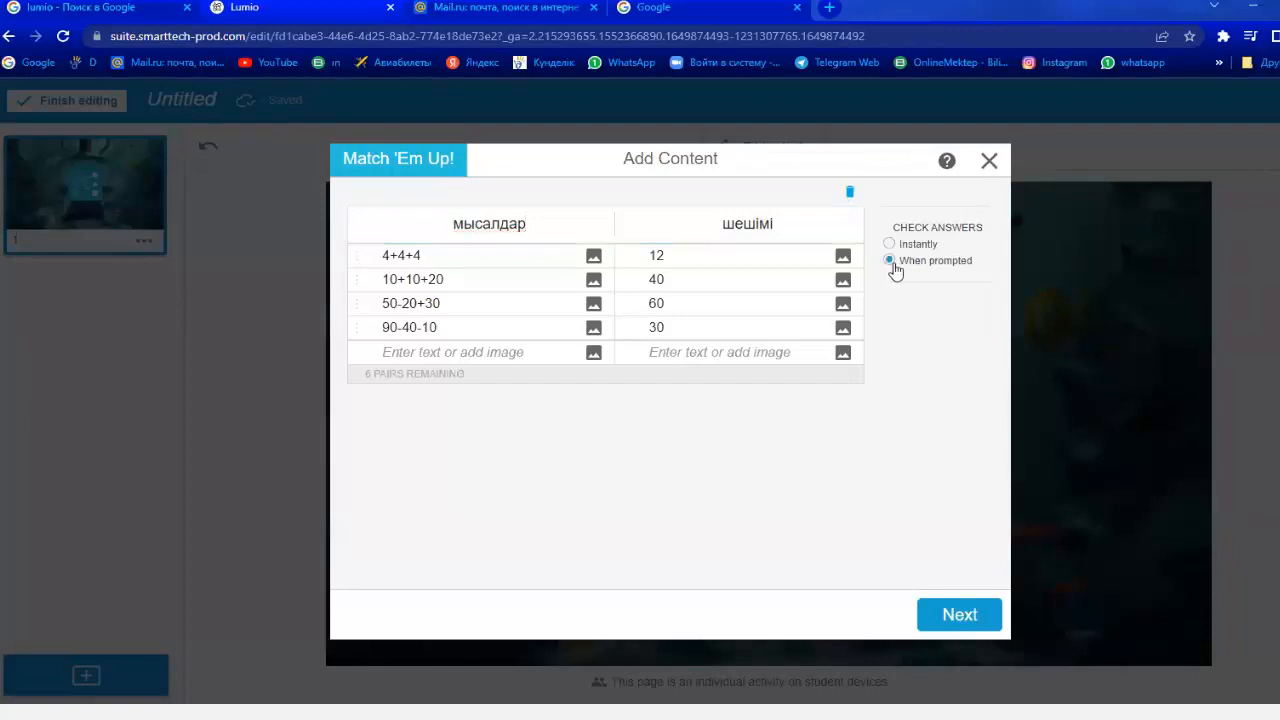
left_click(898, 249)
left_click(989, 162)
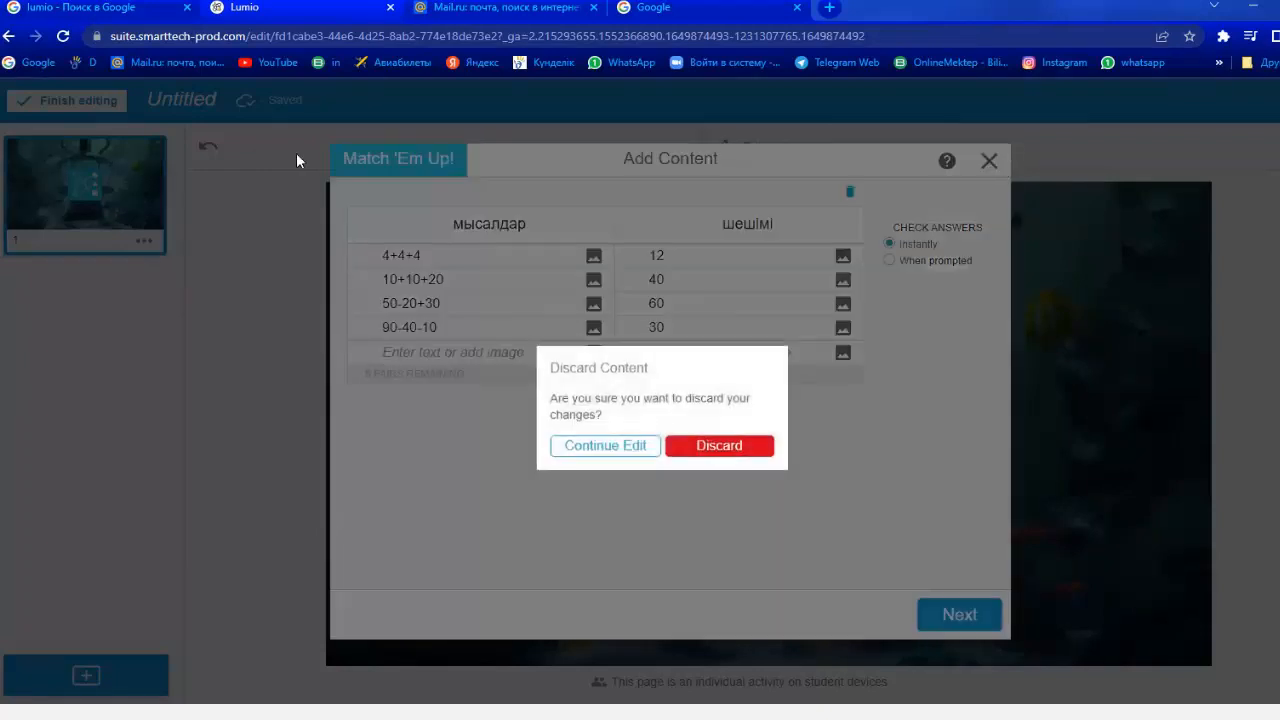
left_click(597, 447)
left_click(989, 161)
Step: Return to the library and translate its page into Russian with the Underwater activity's options open
left_click(9, 37)
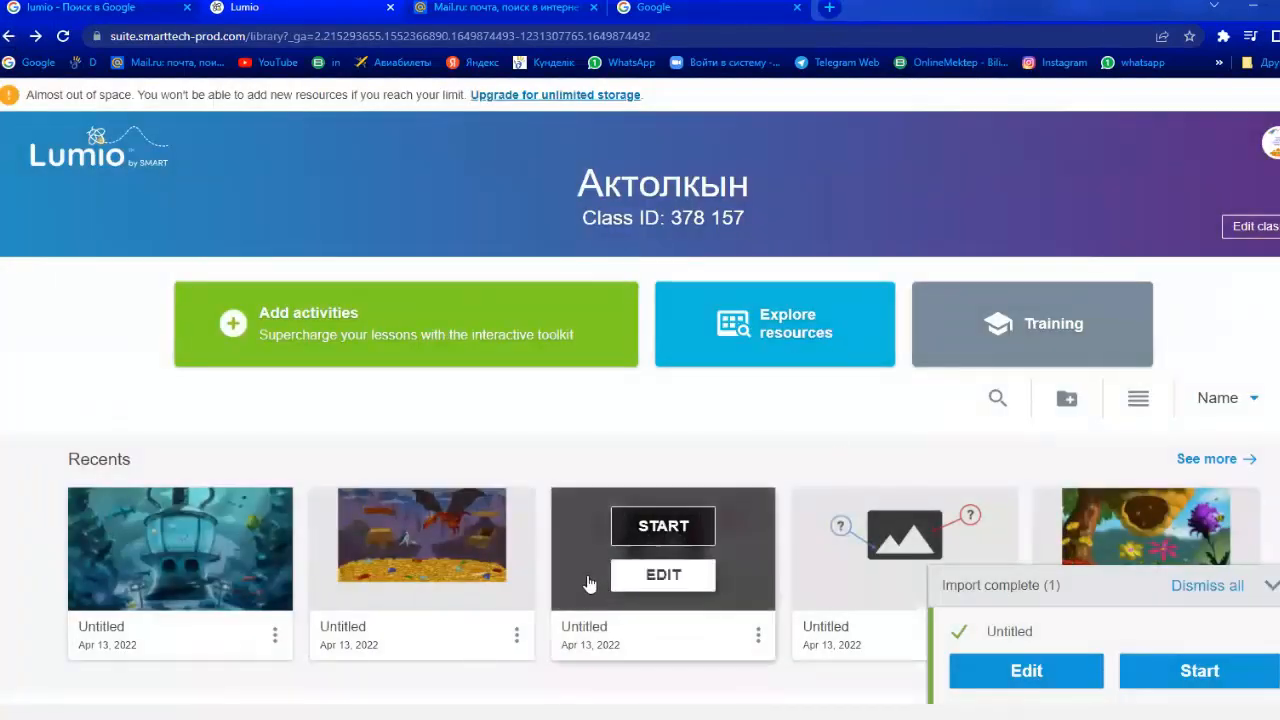
right_click(276, 640)
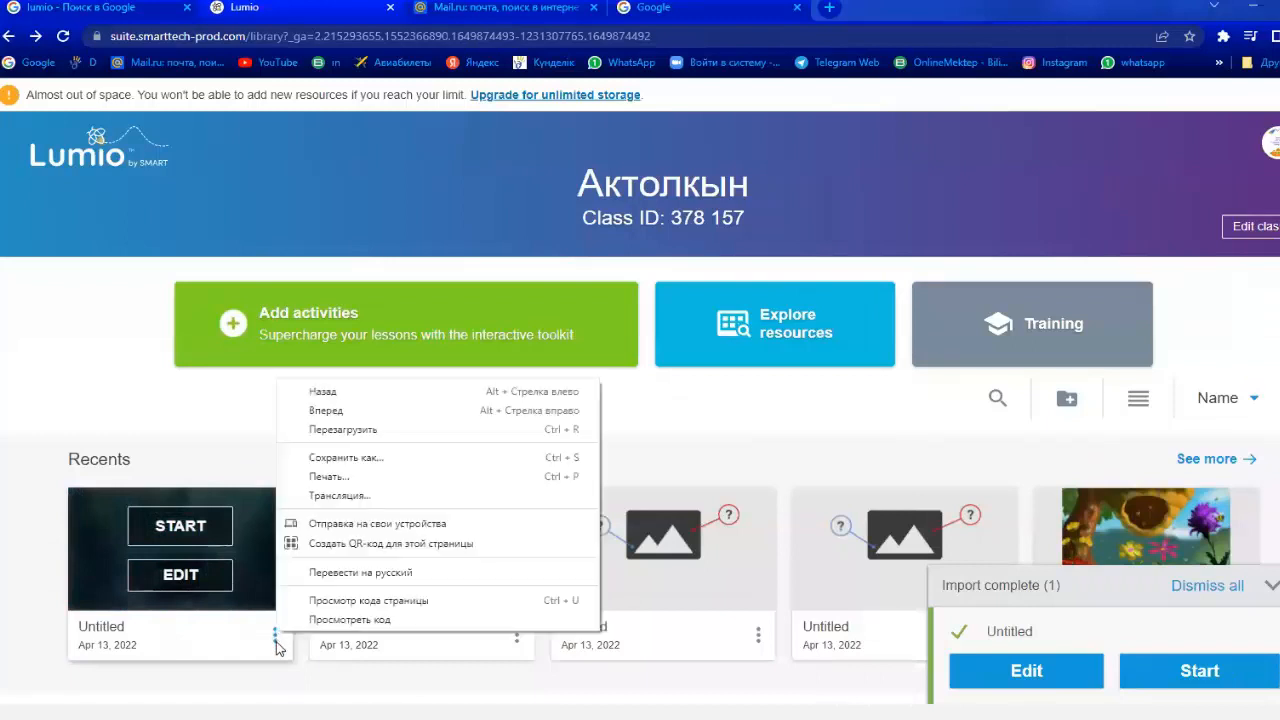
left_click(276, 640)
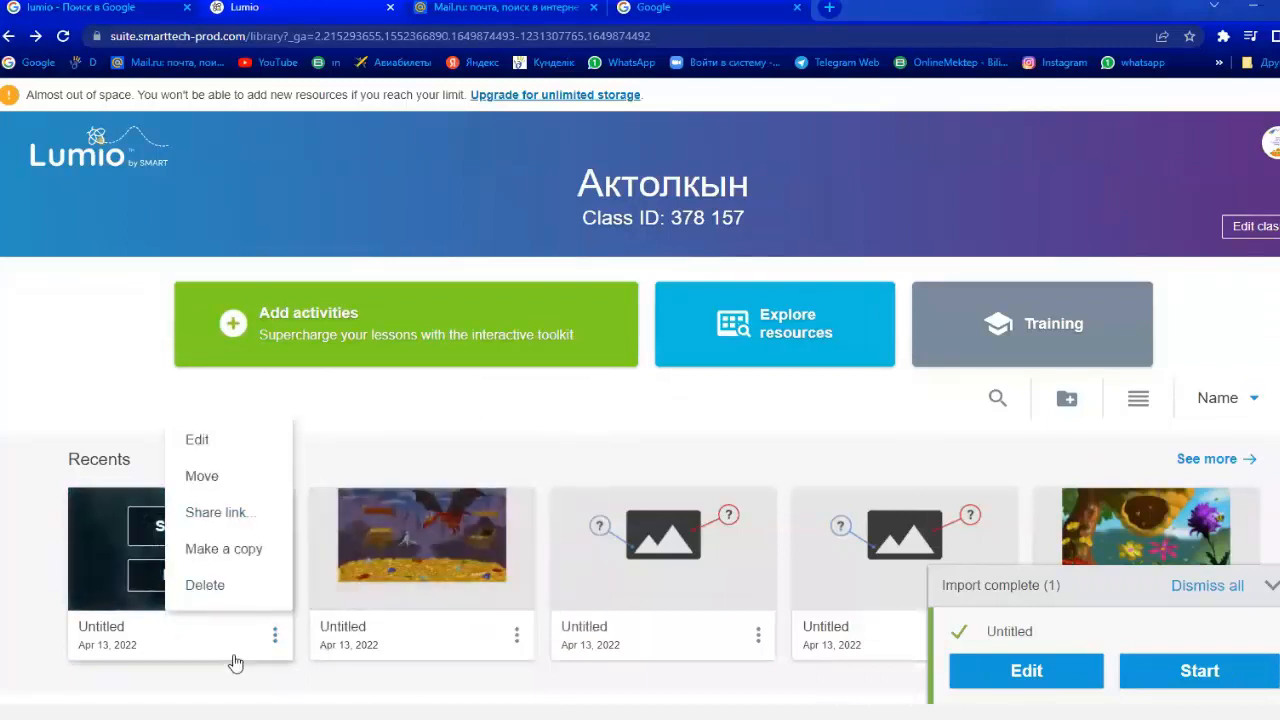
right_click(241, 665)
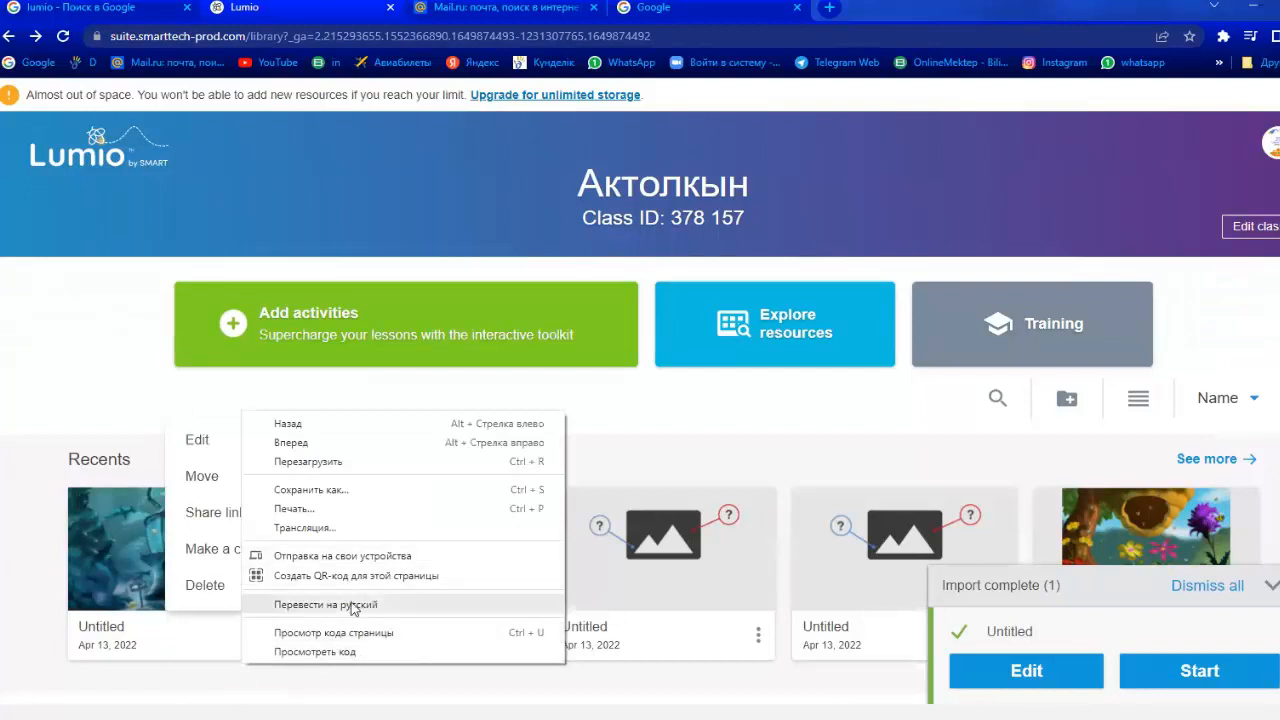
left_click(350, 605)
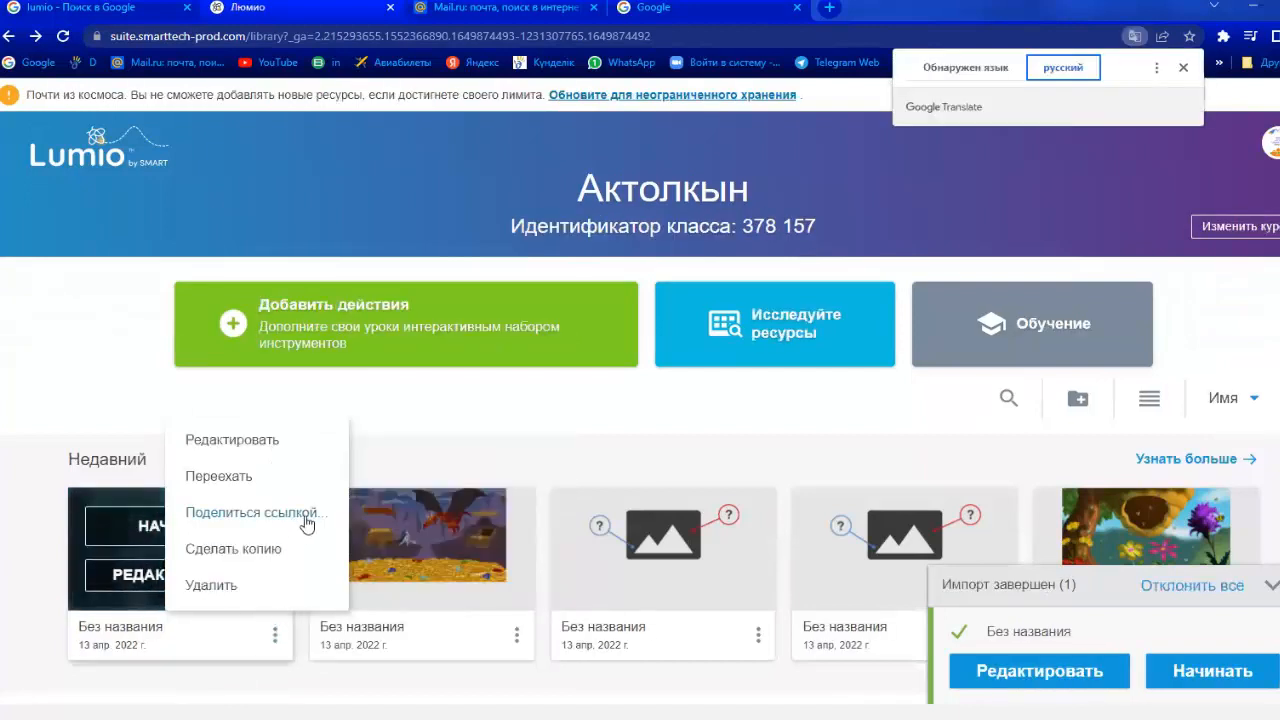
Step: Generate the student access link for the Underwater activity and copy it
left_click(305, 513)
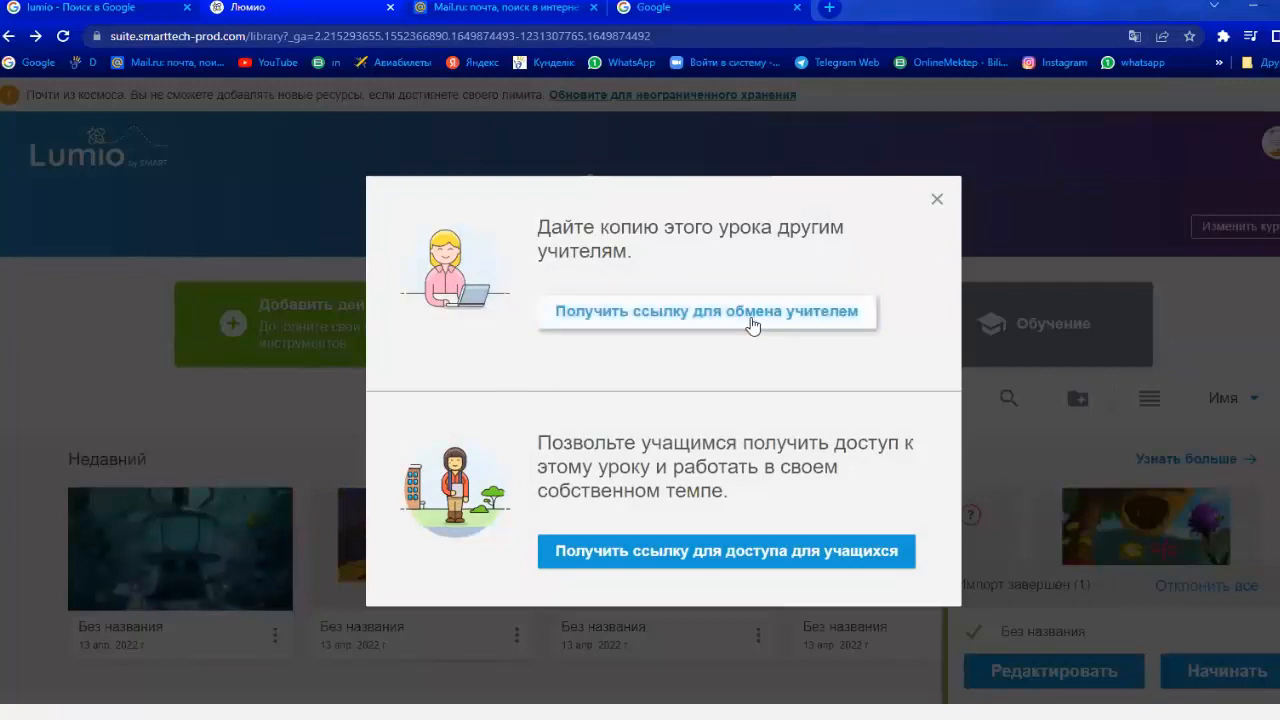
left_click(739, 559)
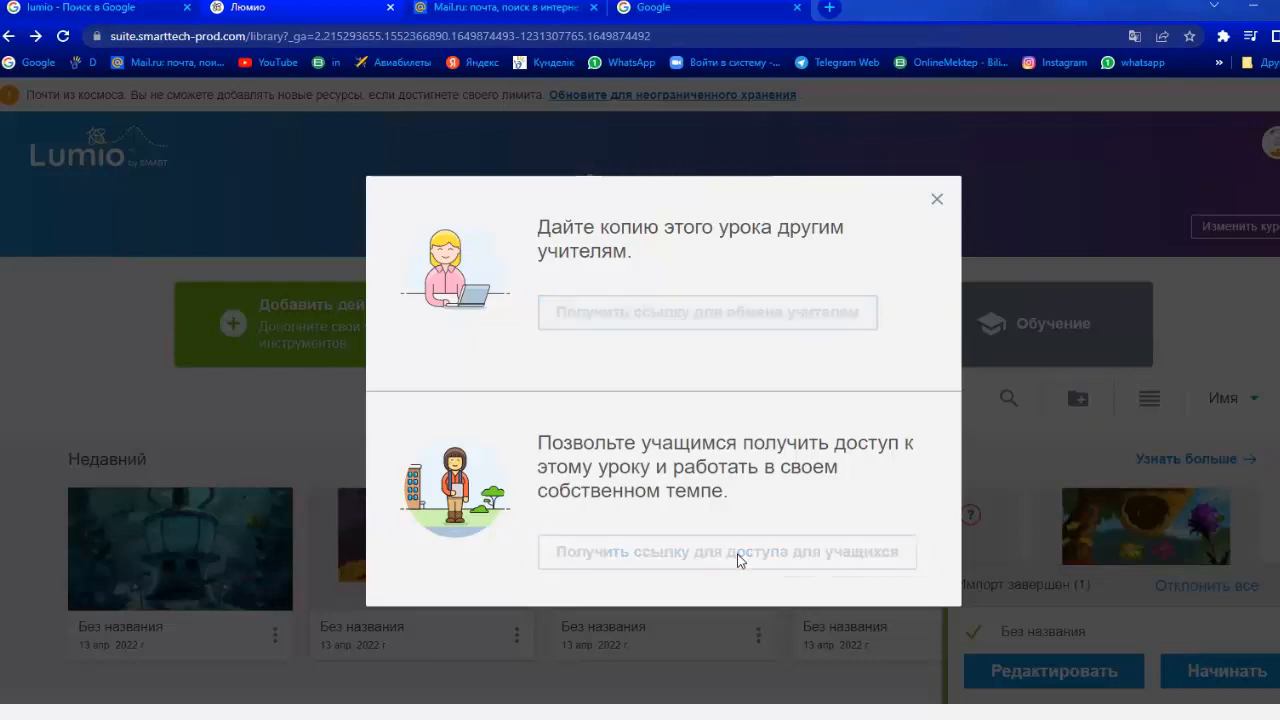
left_click(846, 558)
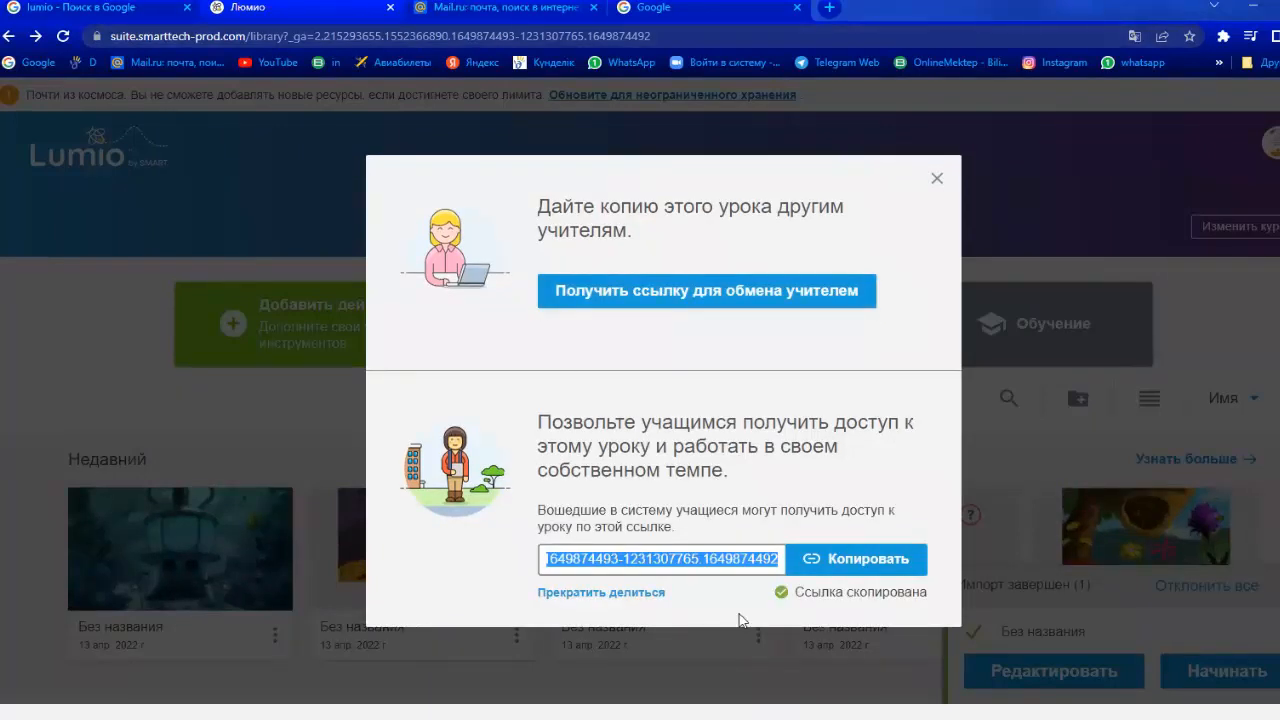
left_click(936, 179)
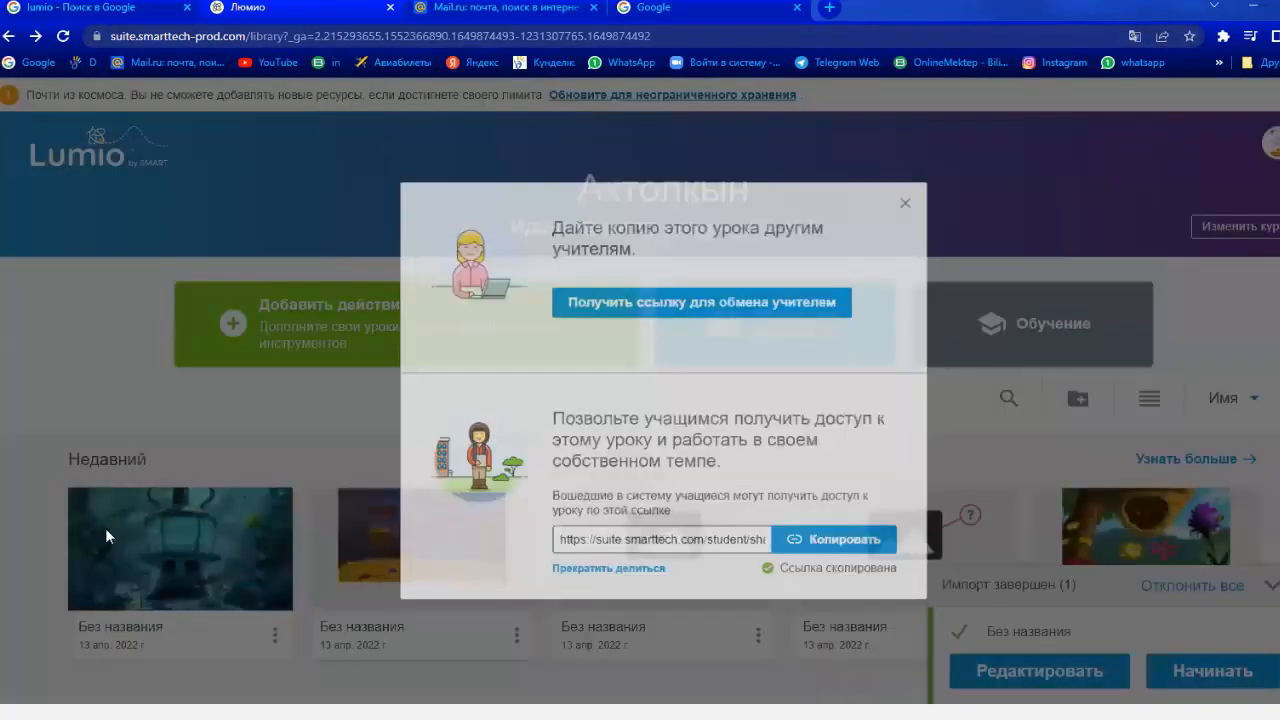
Step: Generate and copy the student access link for the dragon-themed activity in the recent files
left_click(516, 636)
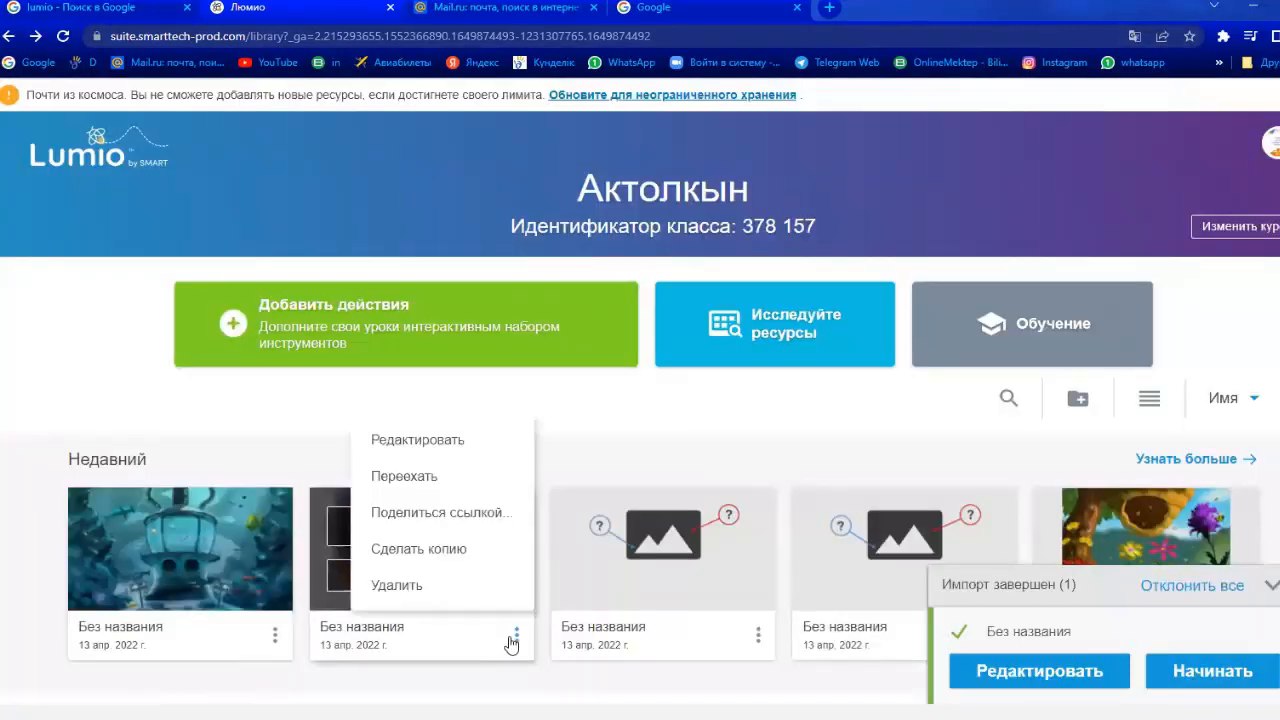
left_click(468, 507)
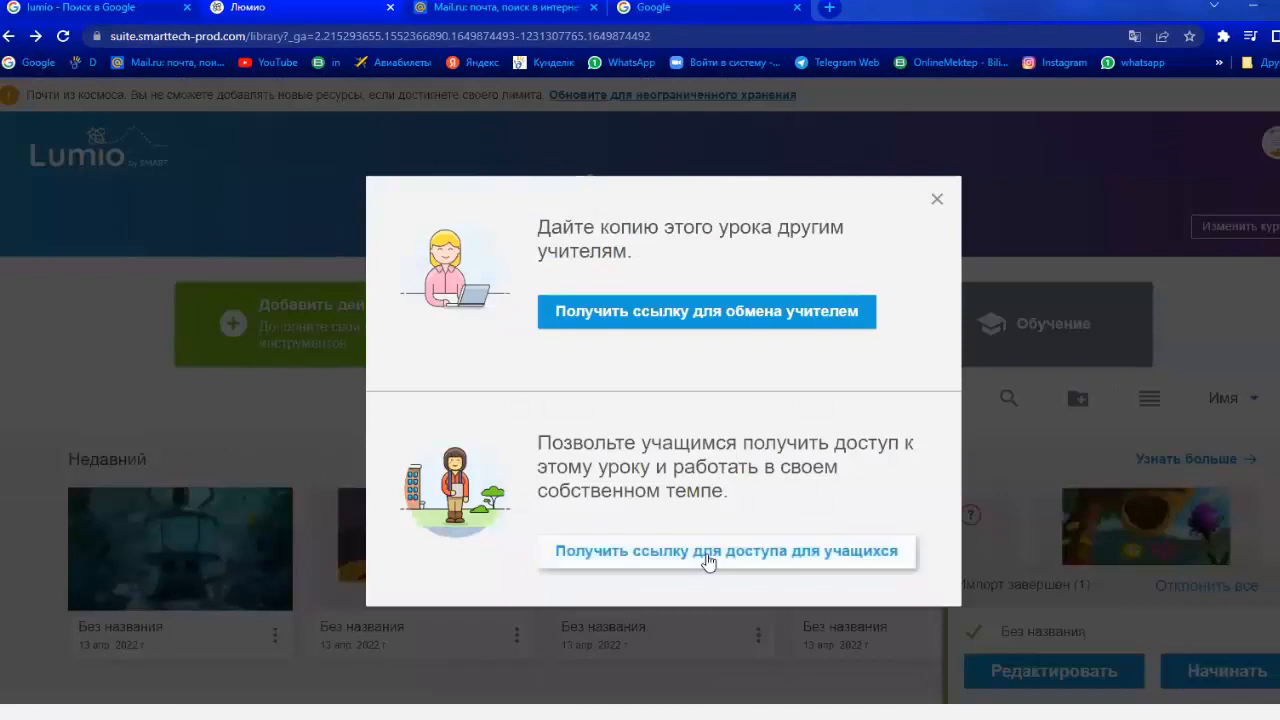
left_click(709, 556)
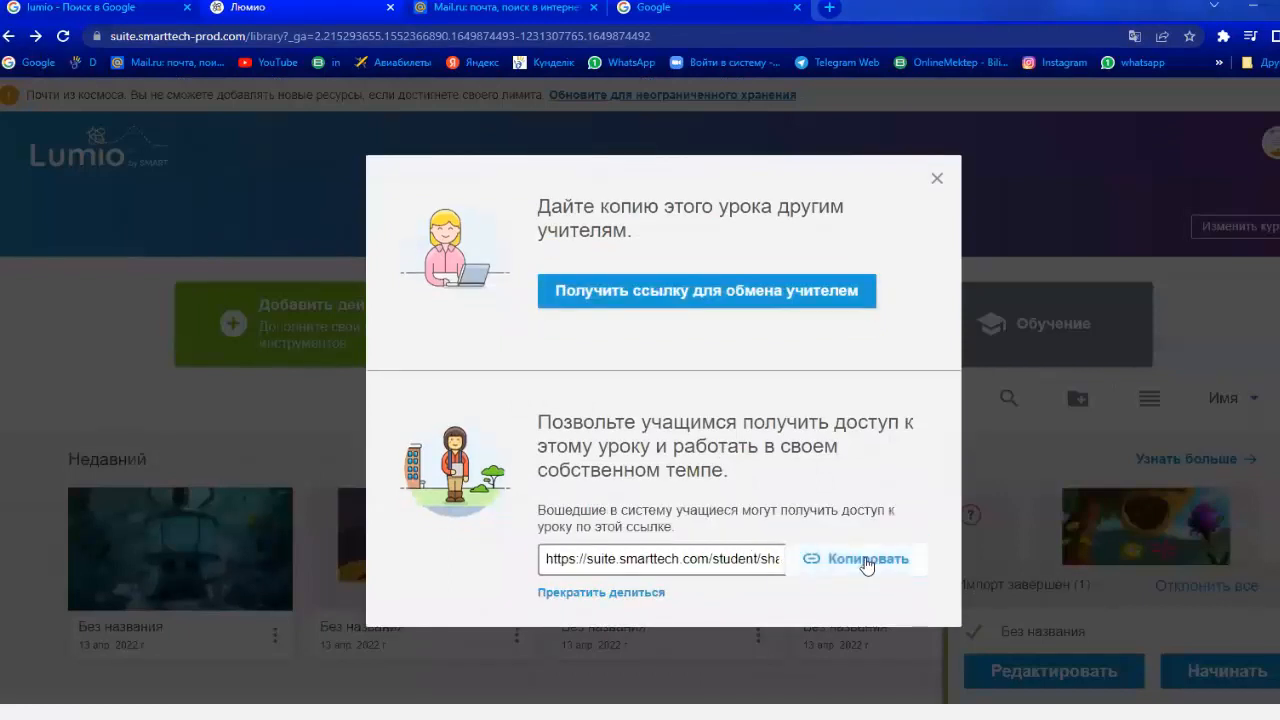
left_click(855, 558)
left_click(937, 179)
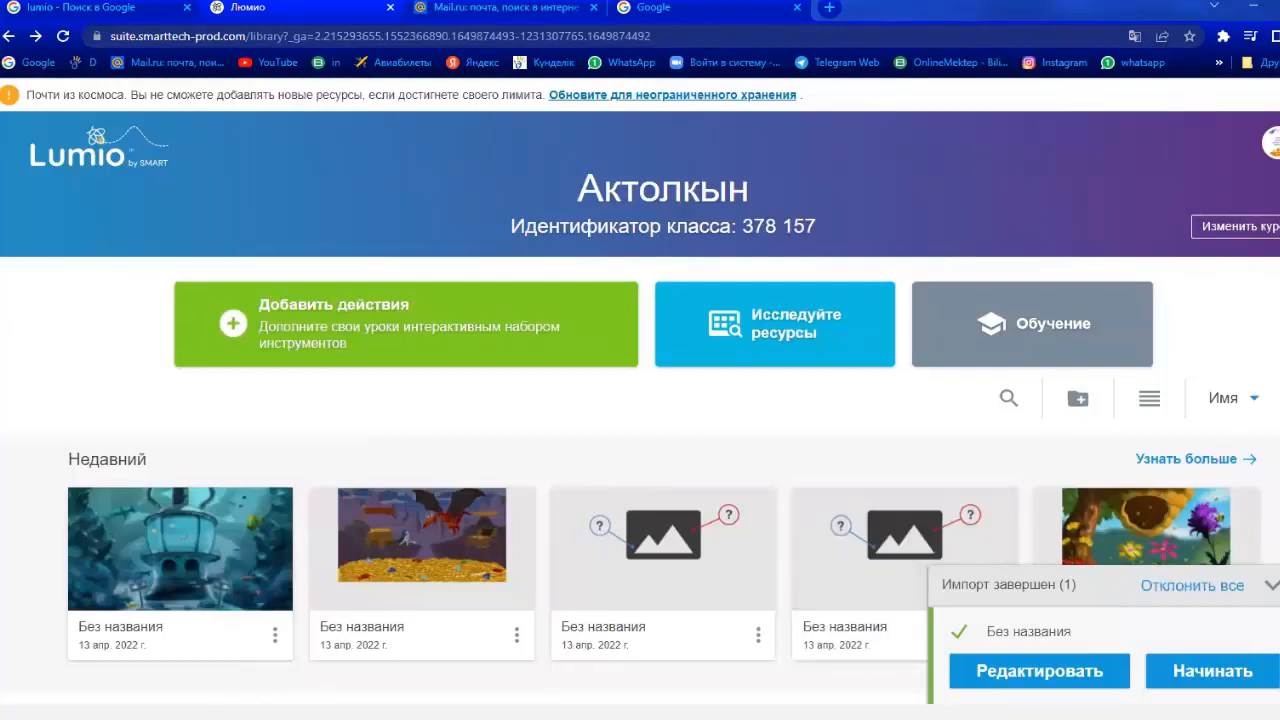
scroll(640, 400, "down", 4)
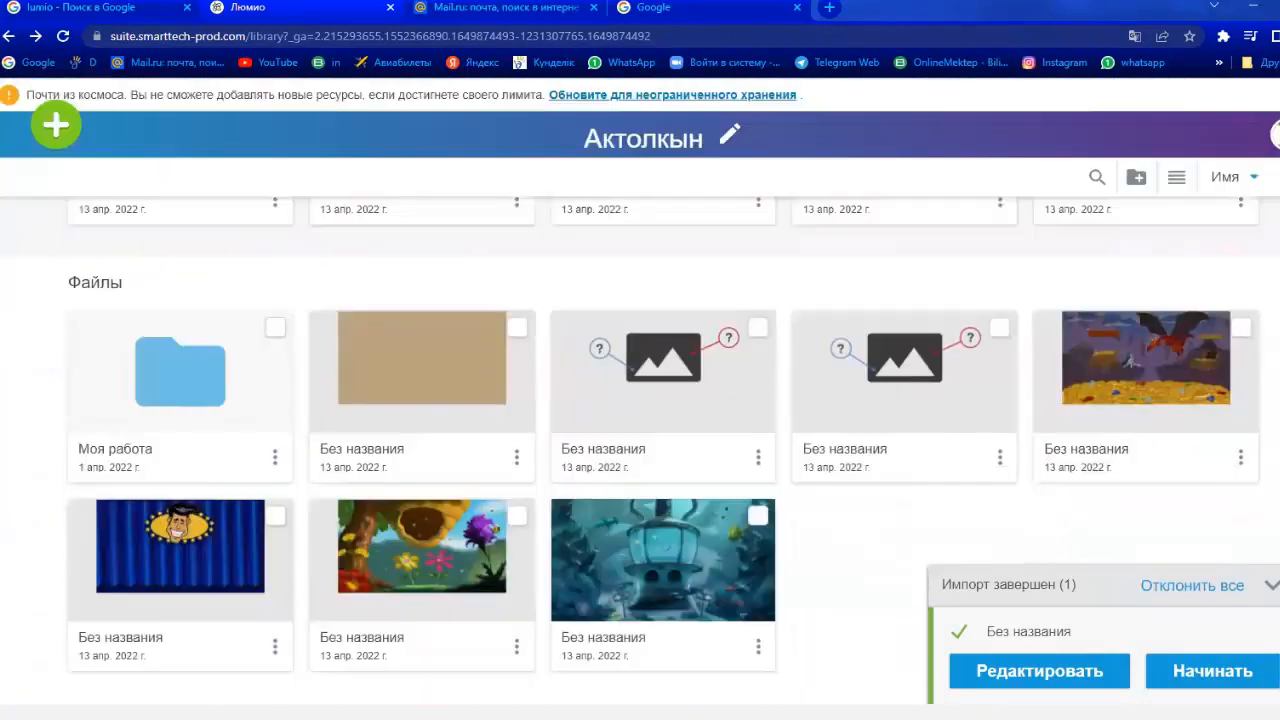
scroll(640, 400, "up", 4)
scroll(640, 400, "down", 4)
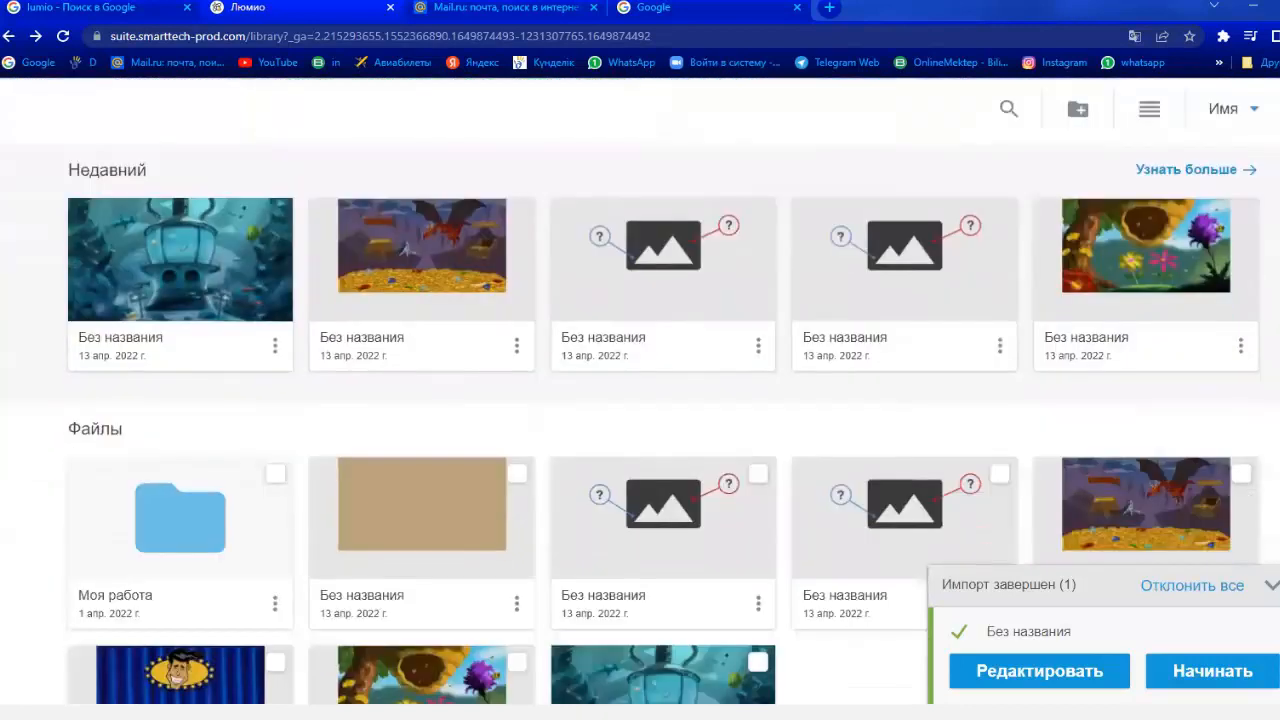